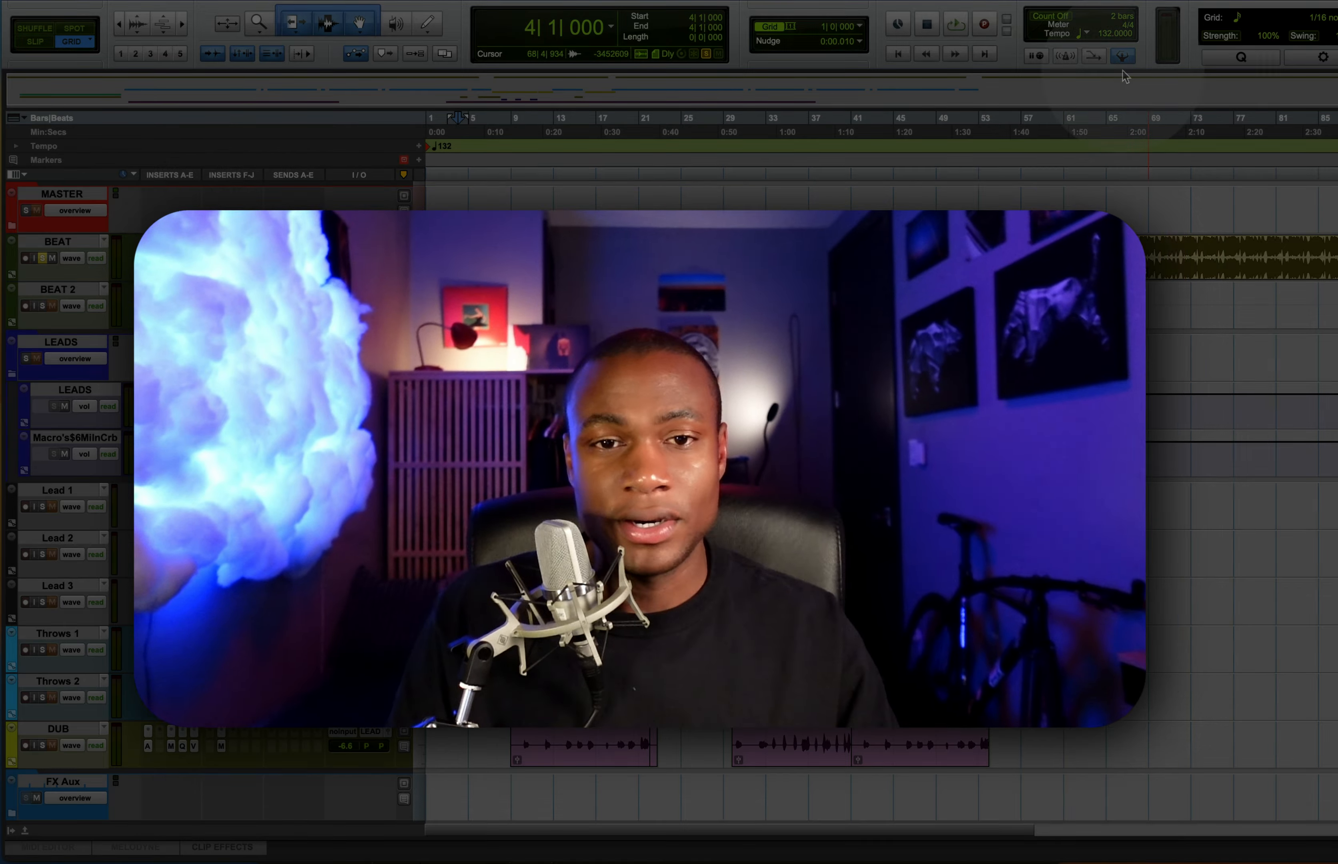
left_click_drag(596, 257, 1126, 733)
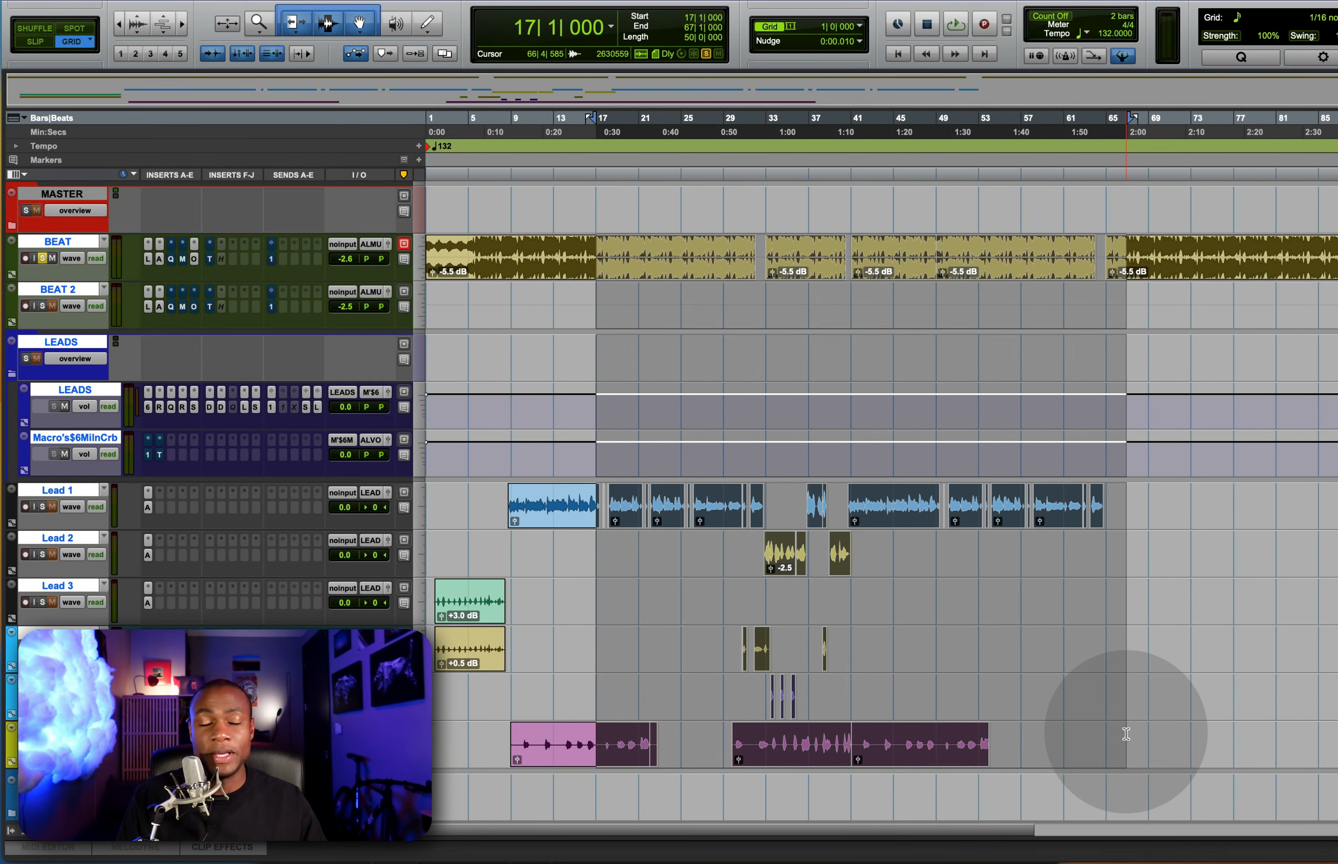
left_click(1126, 734)
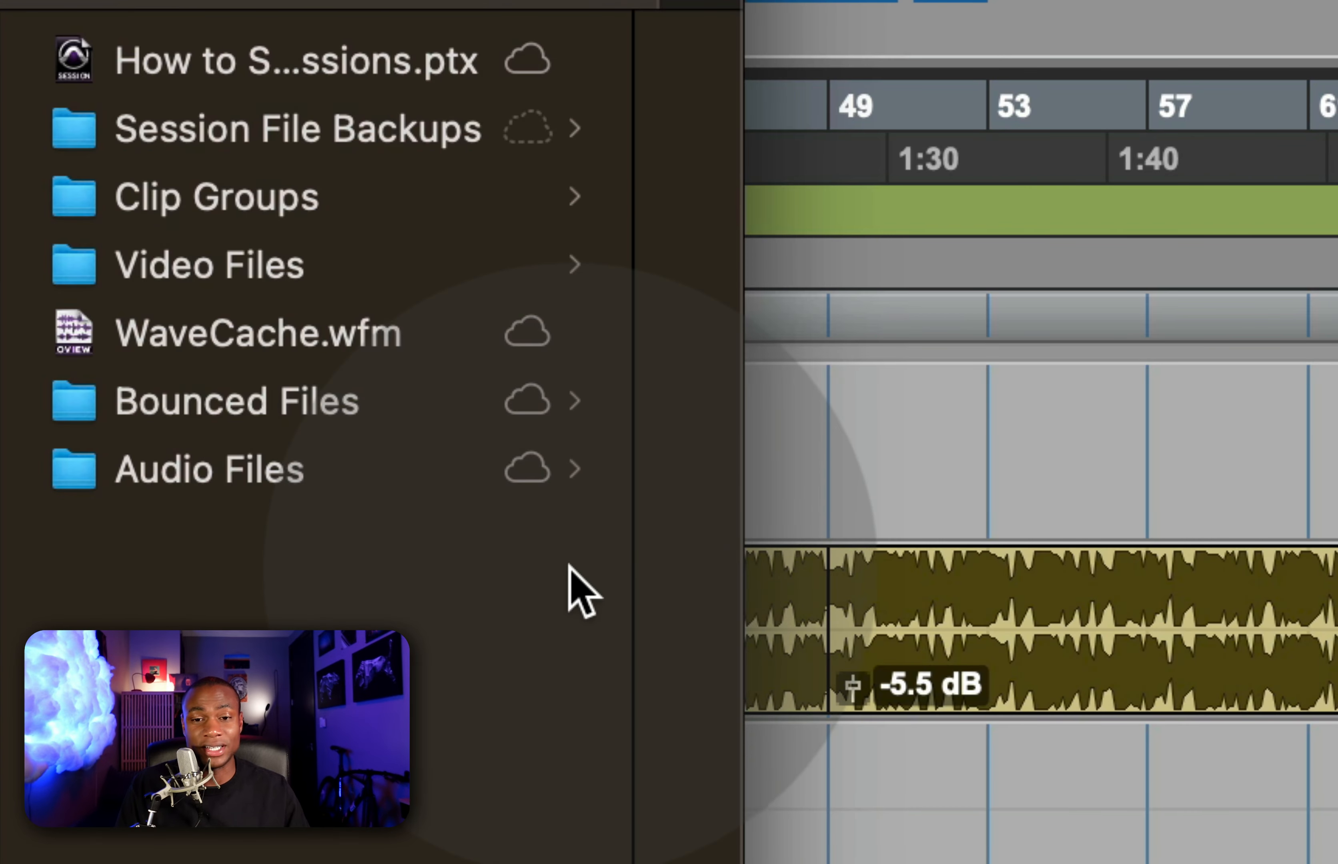
Widen the file column of the session folder to show full names and select How to Send Sessions.ptx.
left_click_drag(629, 558, 1337, 557)
left_click(526, 64)
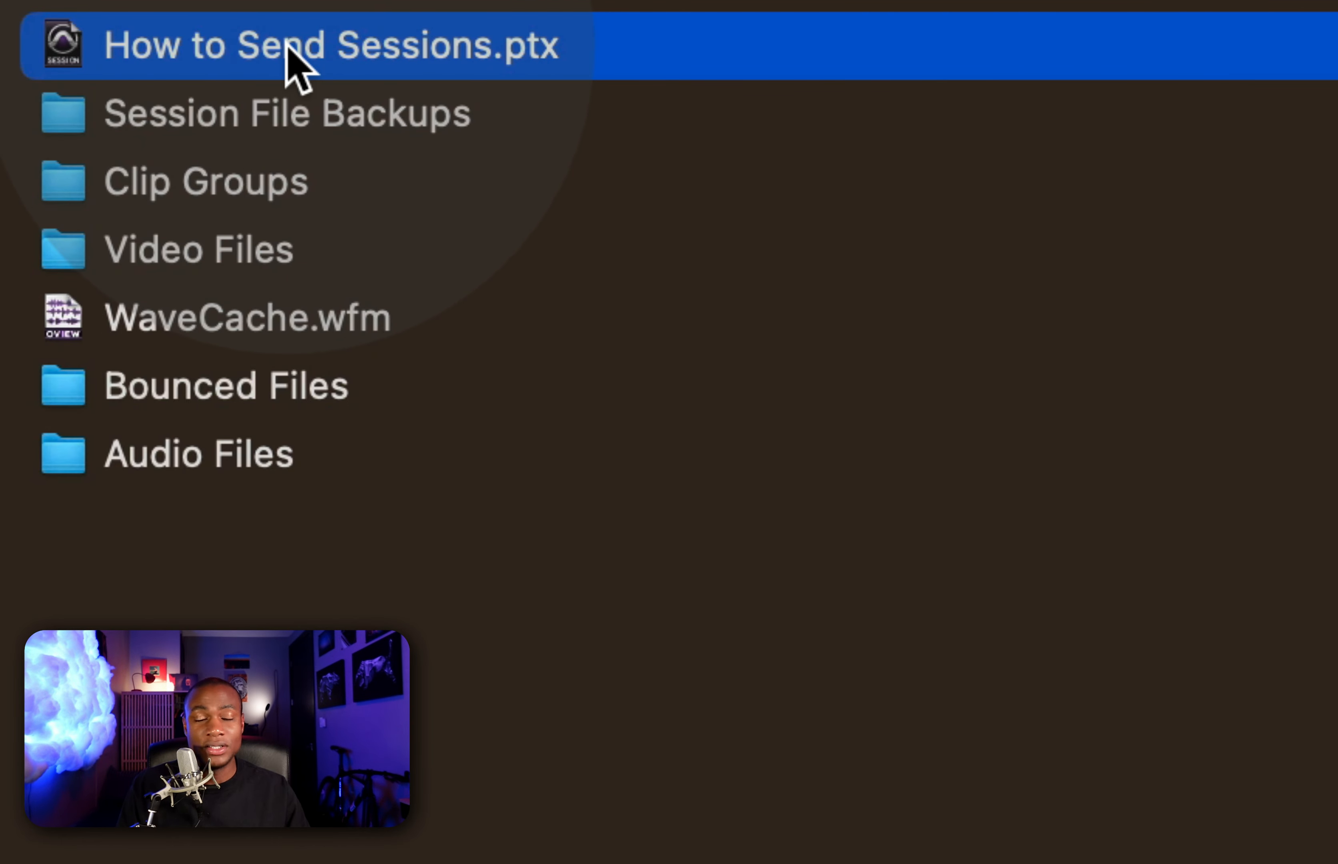
left_click_drag(281, 40, 630, 51)
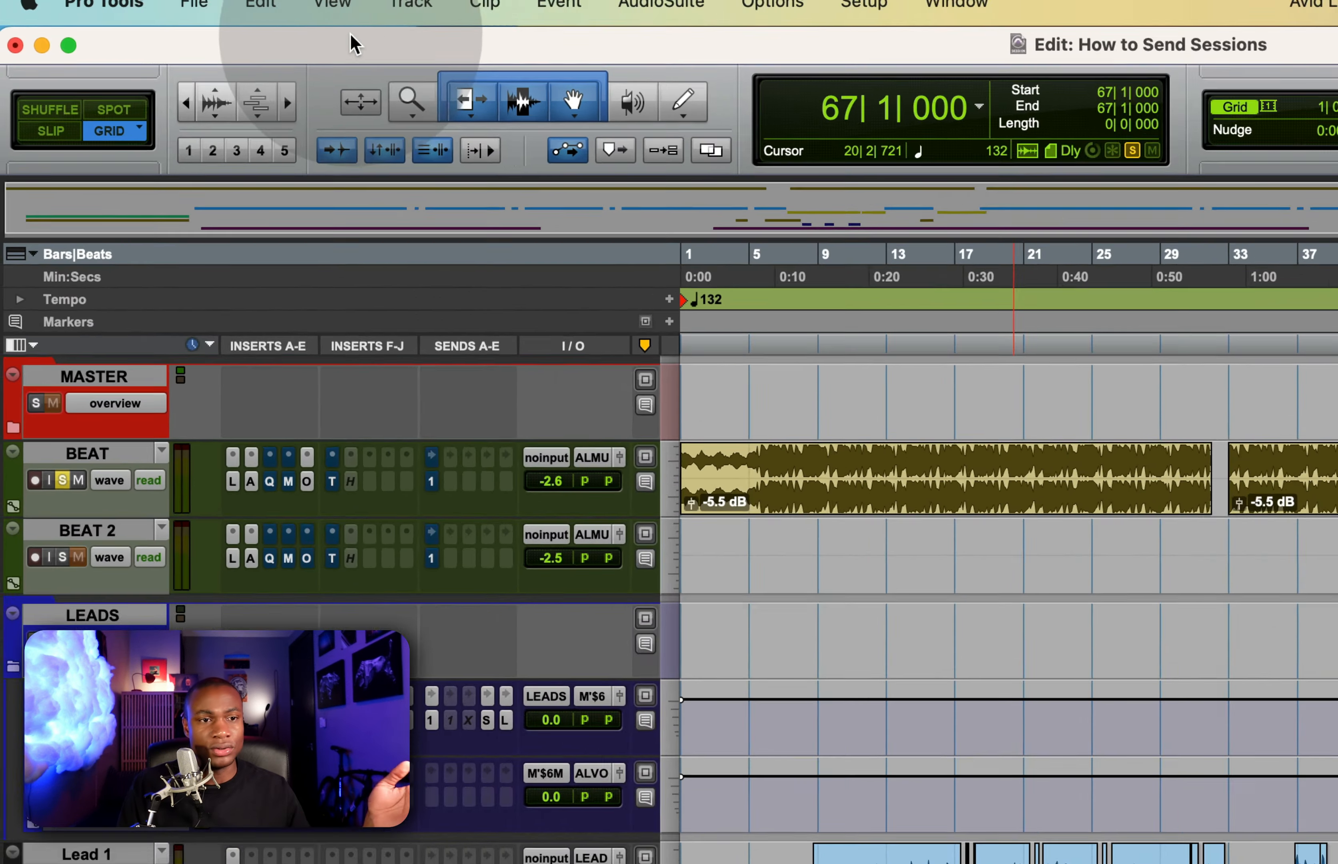
Save the session under the name How to Send Sessions 2 and delete that file from the session folder.
left_click(191, 9)
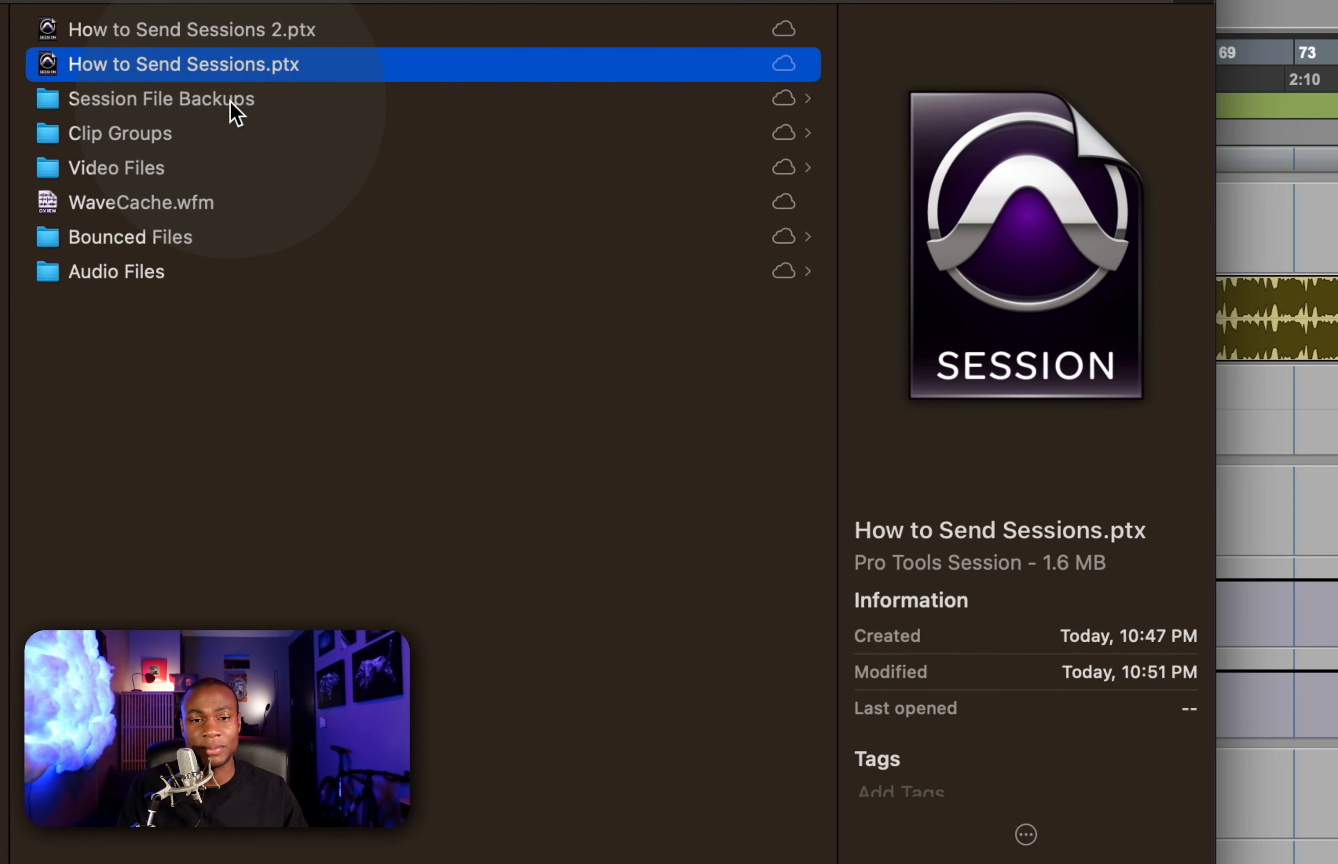
left_click(252, 35)
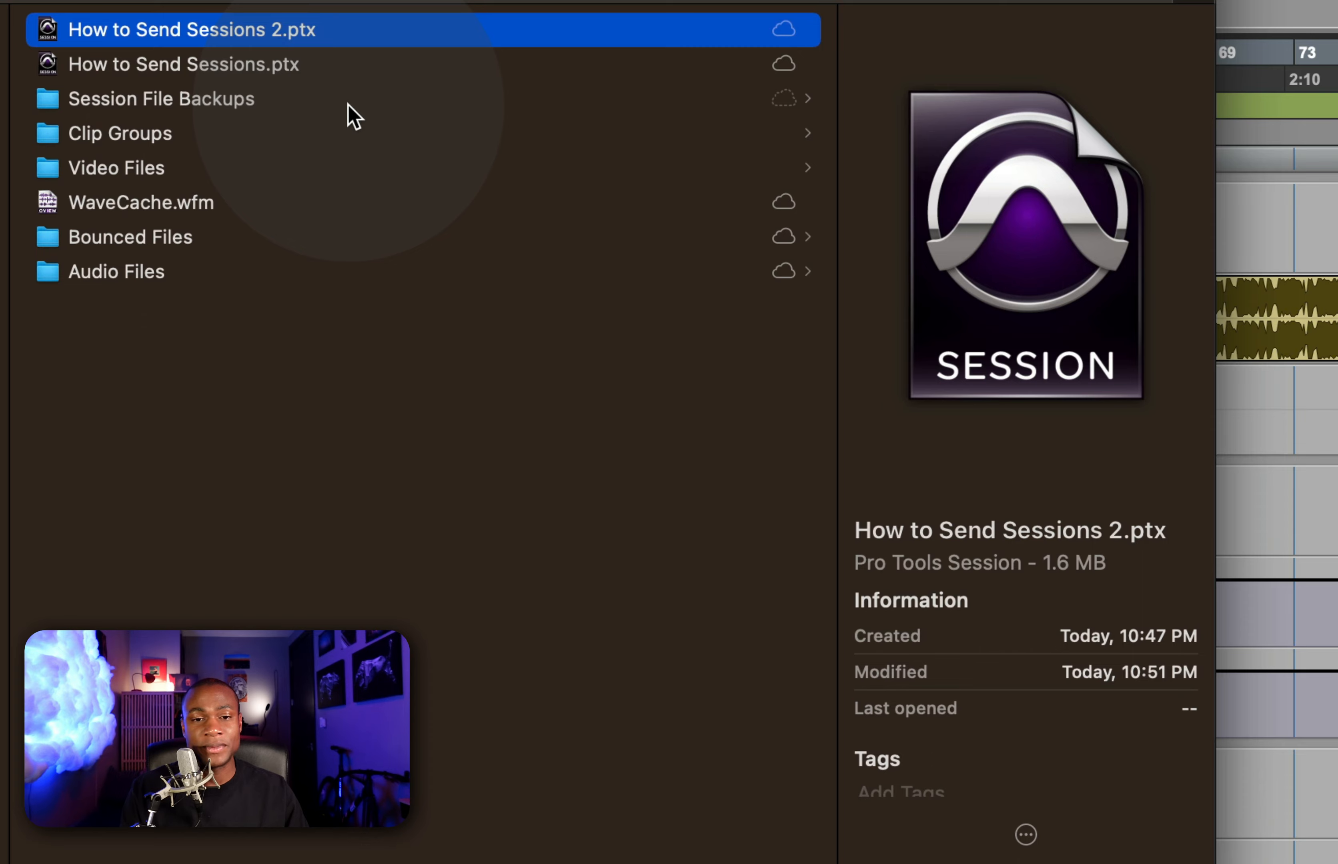
key("super+BackSpace")
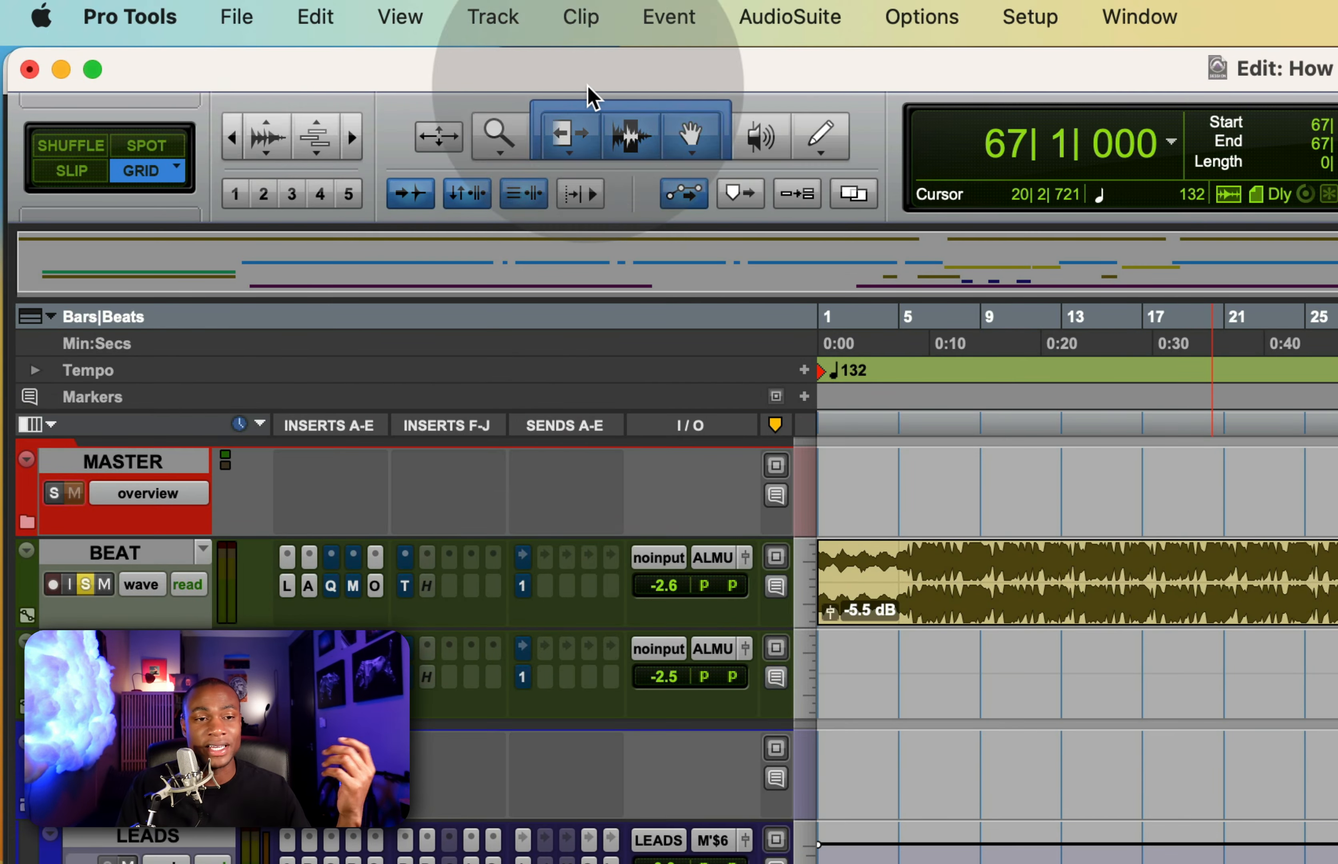
Start saving a session copy, try a 48 kHz sample rate and 32 Bit Float, and settle on 24 Bit depth.
left_click(233, 19)
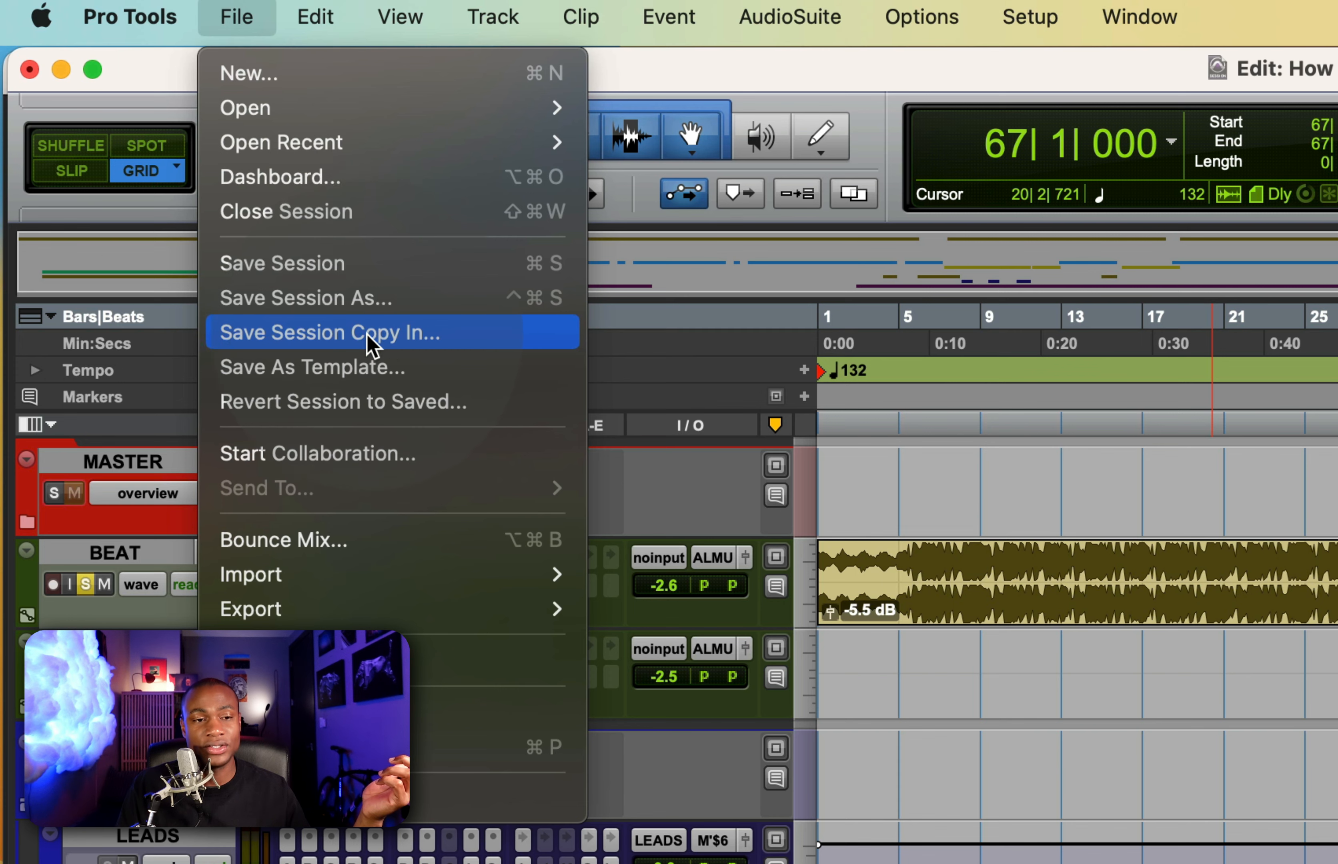
left_click(444, 352)
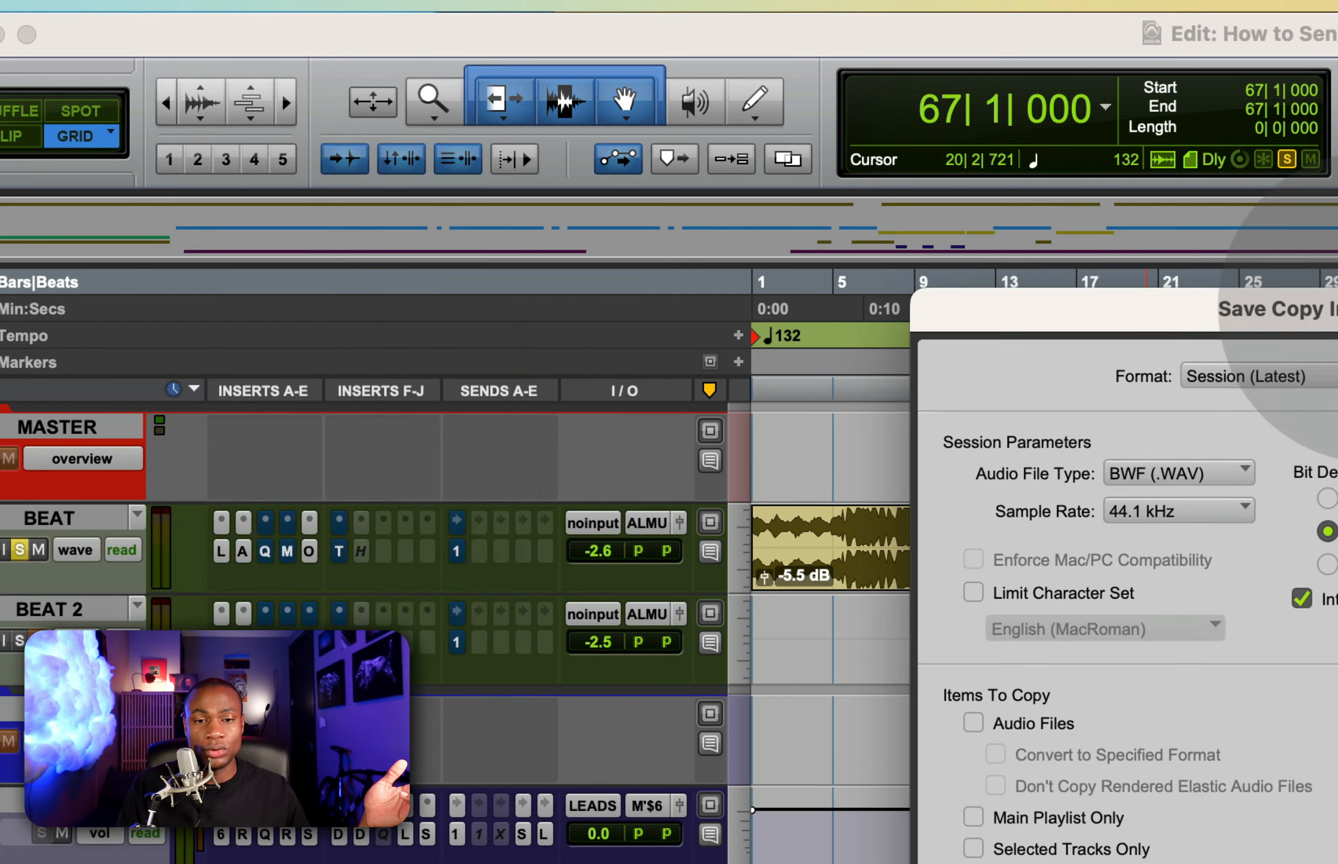
left_click(737, 275)
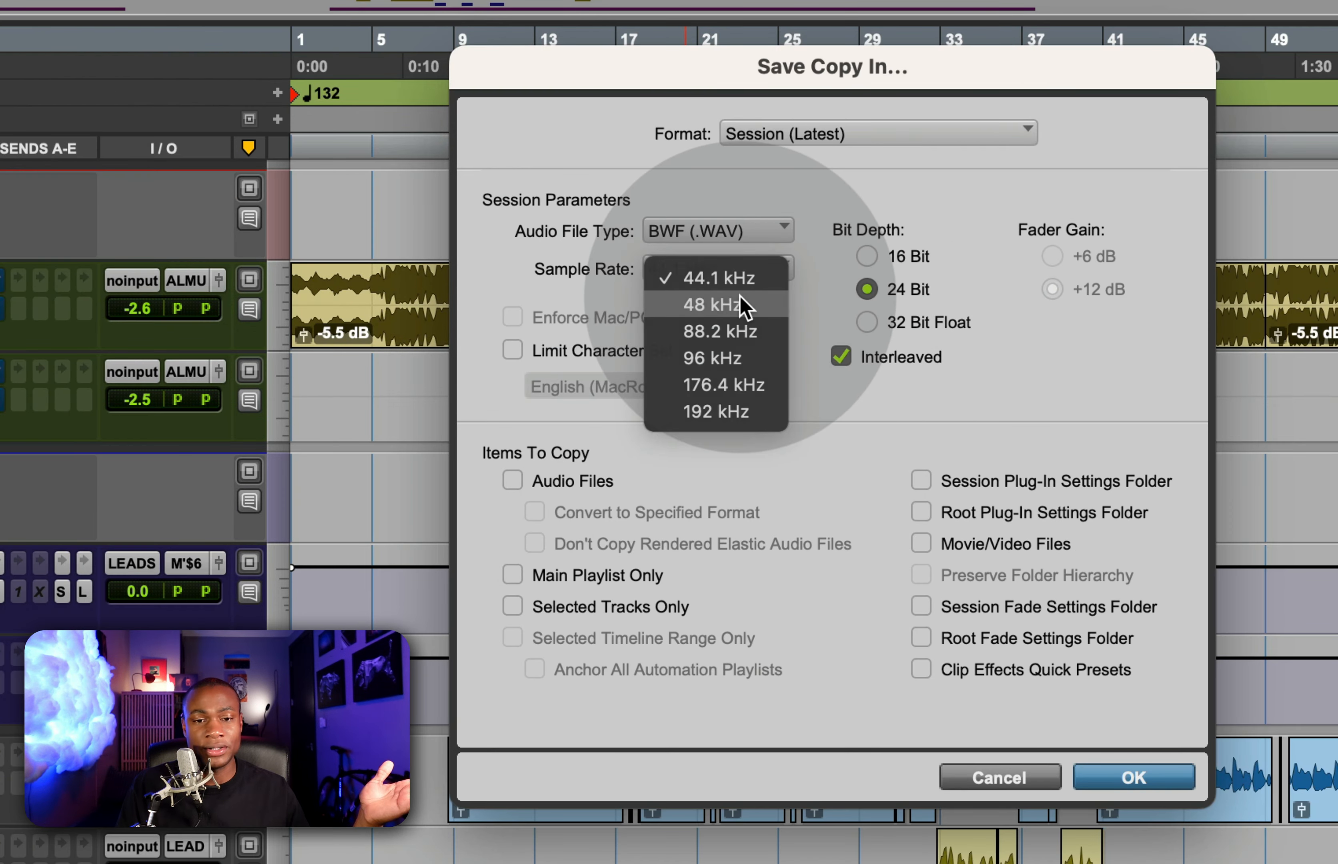
left_click(745, 305)
left_click(867, 322)
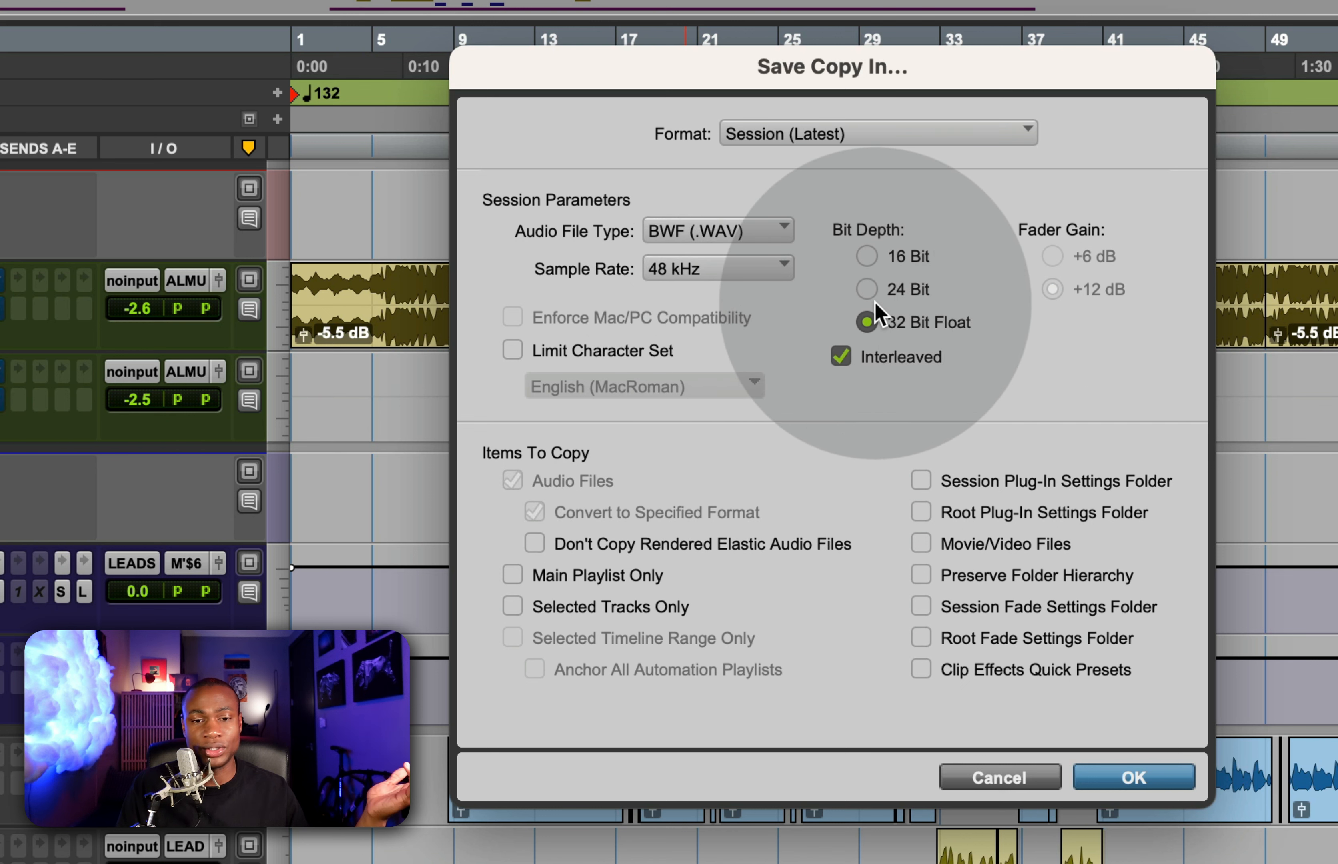
left_click(868, 290)
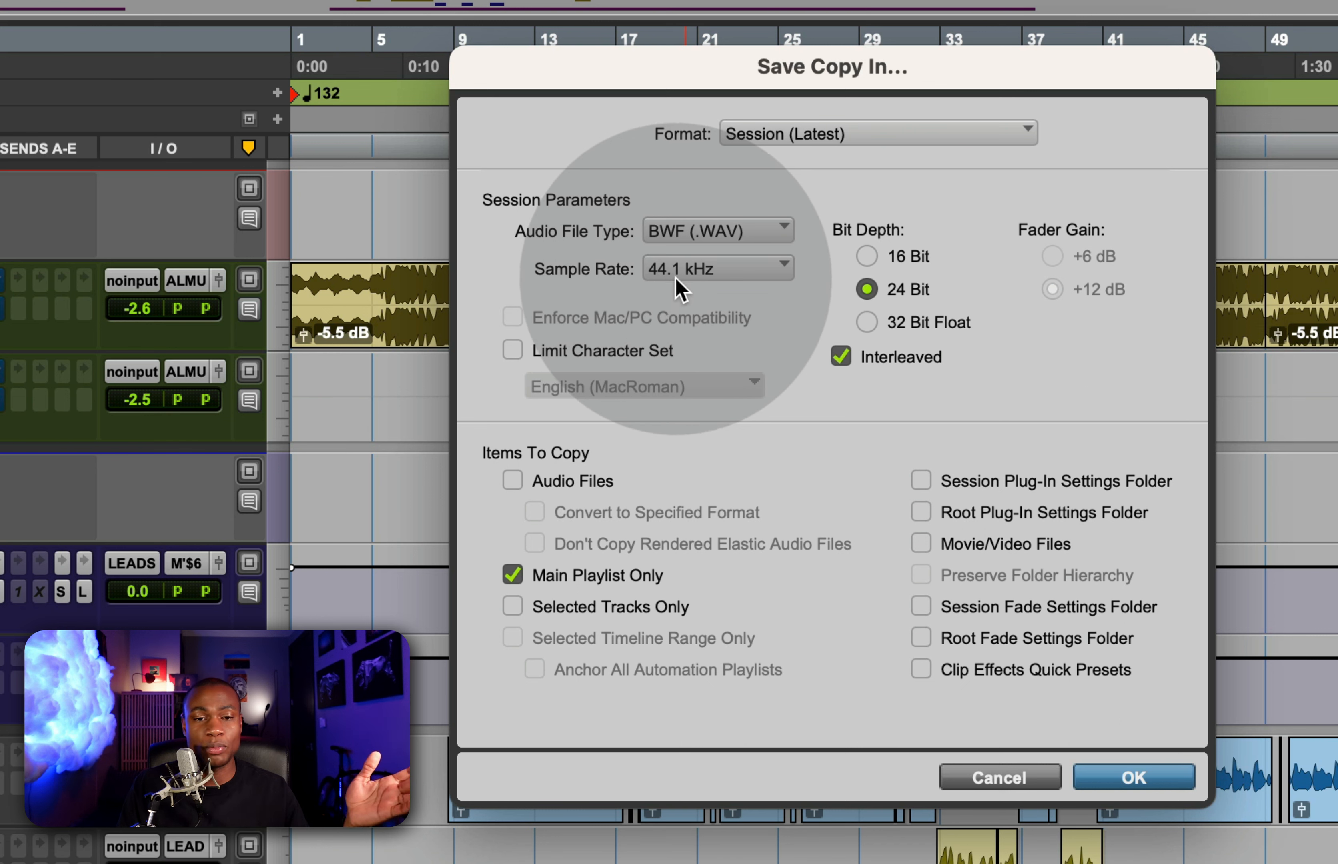
Include audio files and the Session Plug-In Settings Folder in the copy, at 48 kHz and without Main Playlist Only, and confirm the settings.
left_click(512, 482)
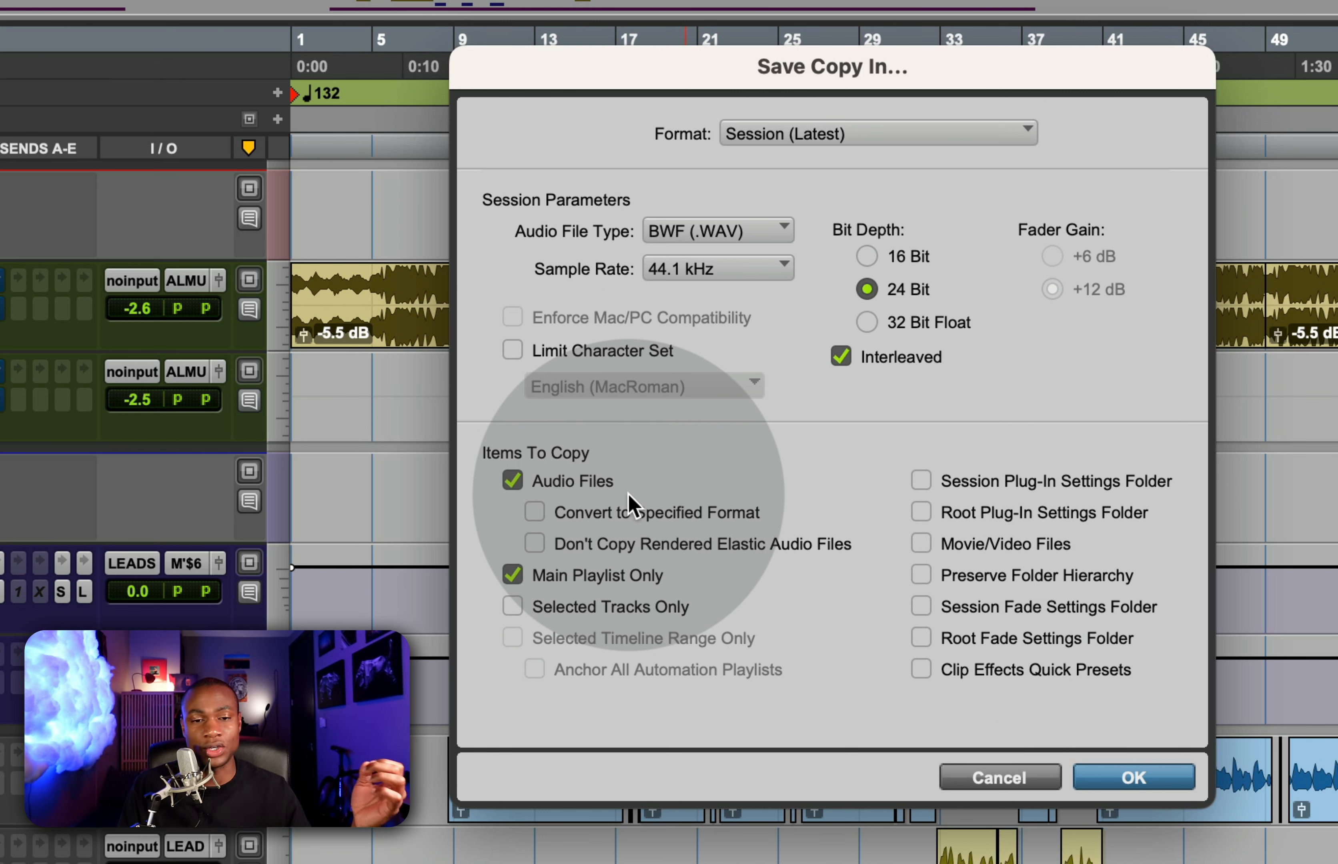
left_click(697, 268)
left_click(693, 302)
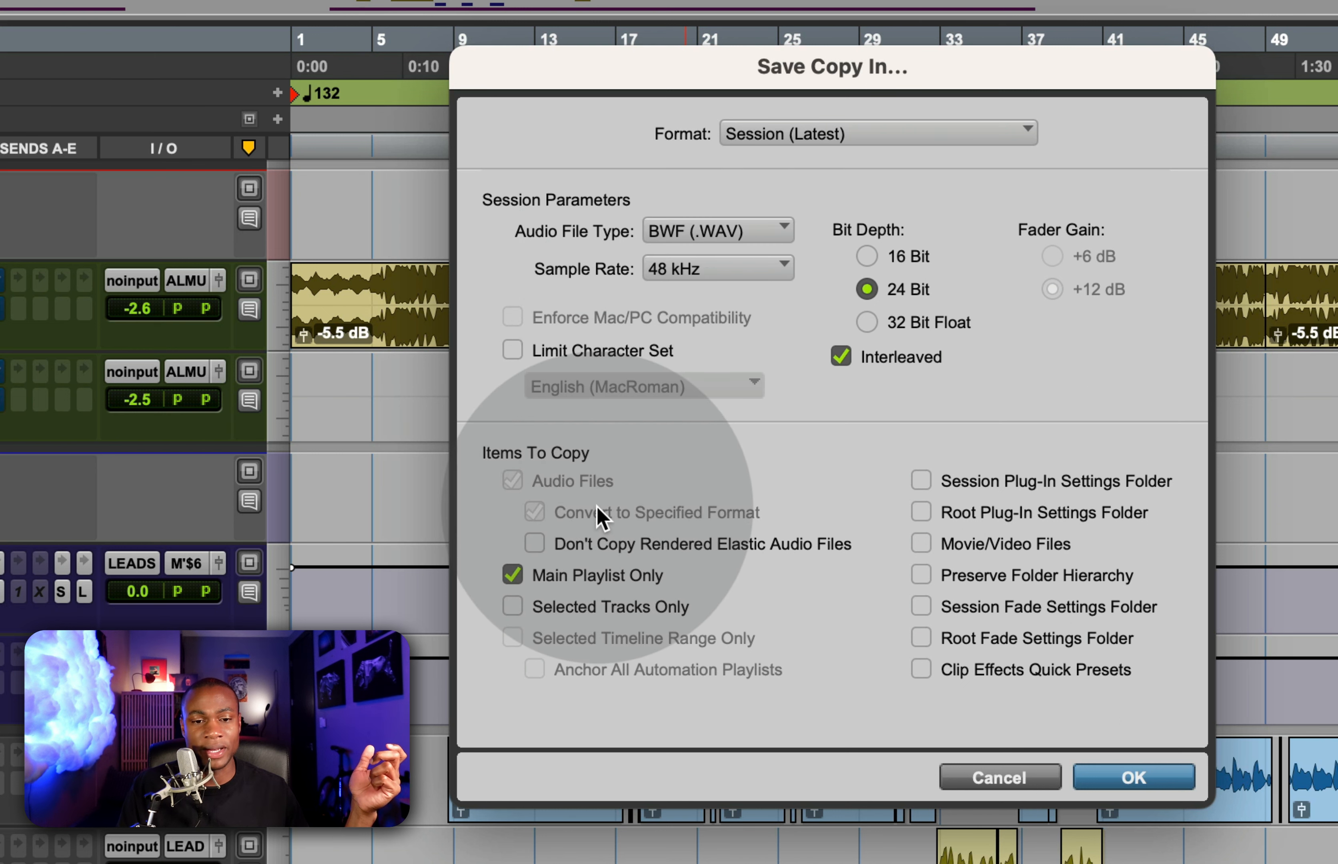
left_click(512, 575)
left_click(921, 480)
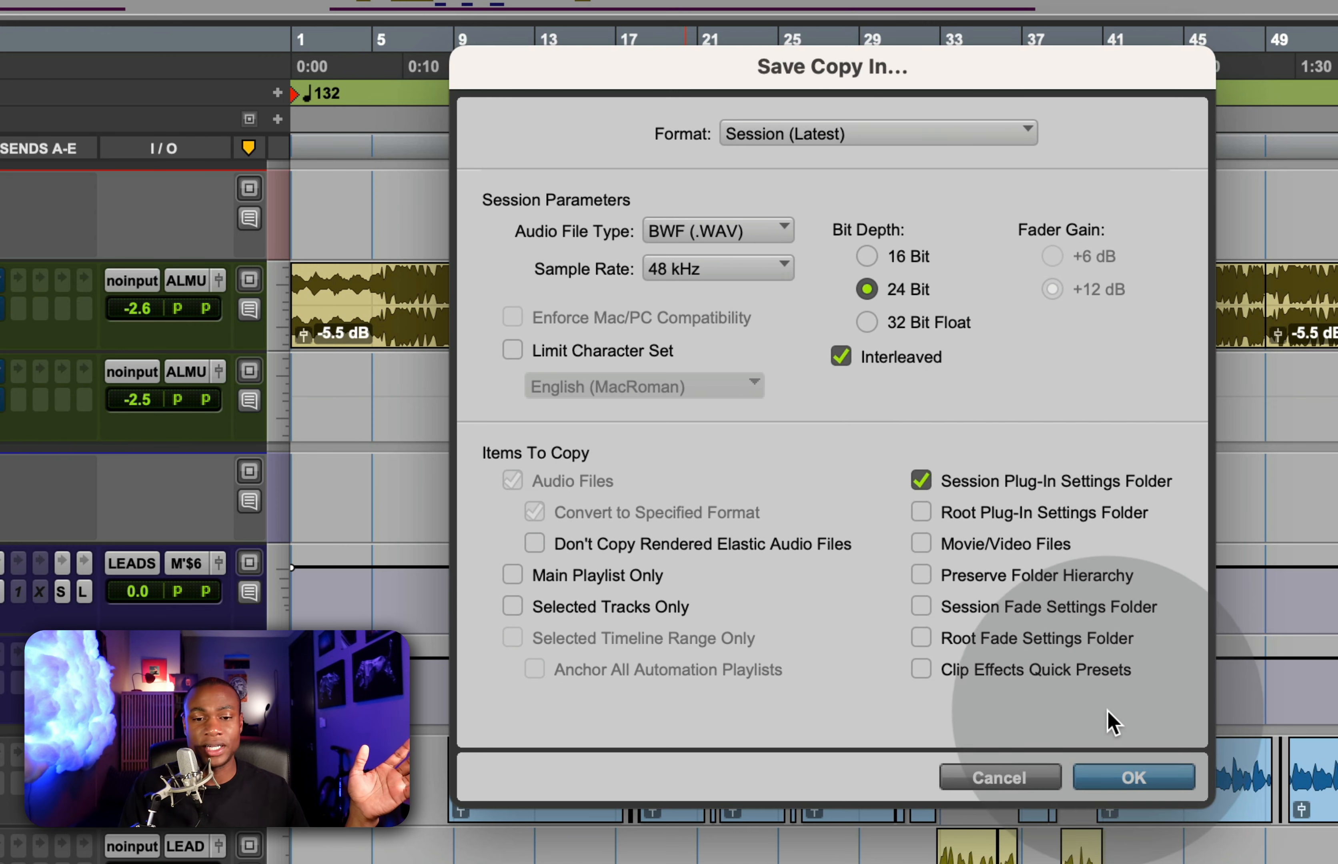
left_click(1133, 777)
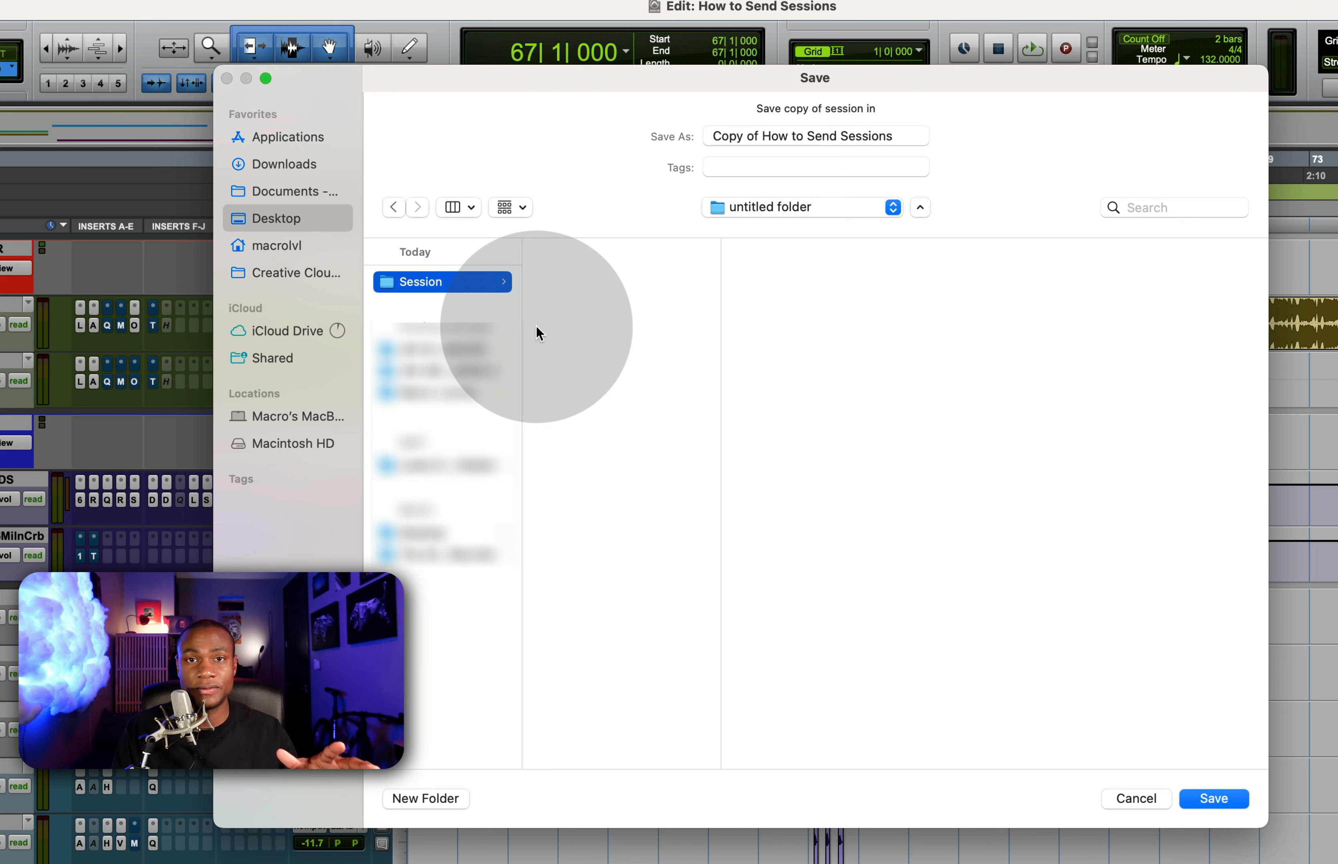
Name the session copy "Artist Name 05.20.2027 - Song Name" and save it in the Session folder.
triple_click(821, 135)
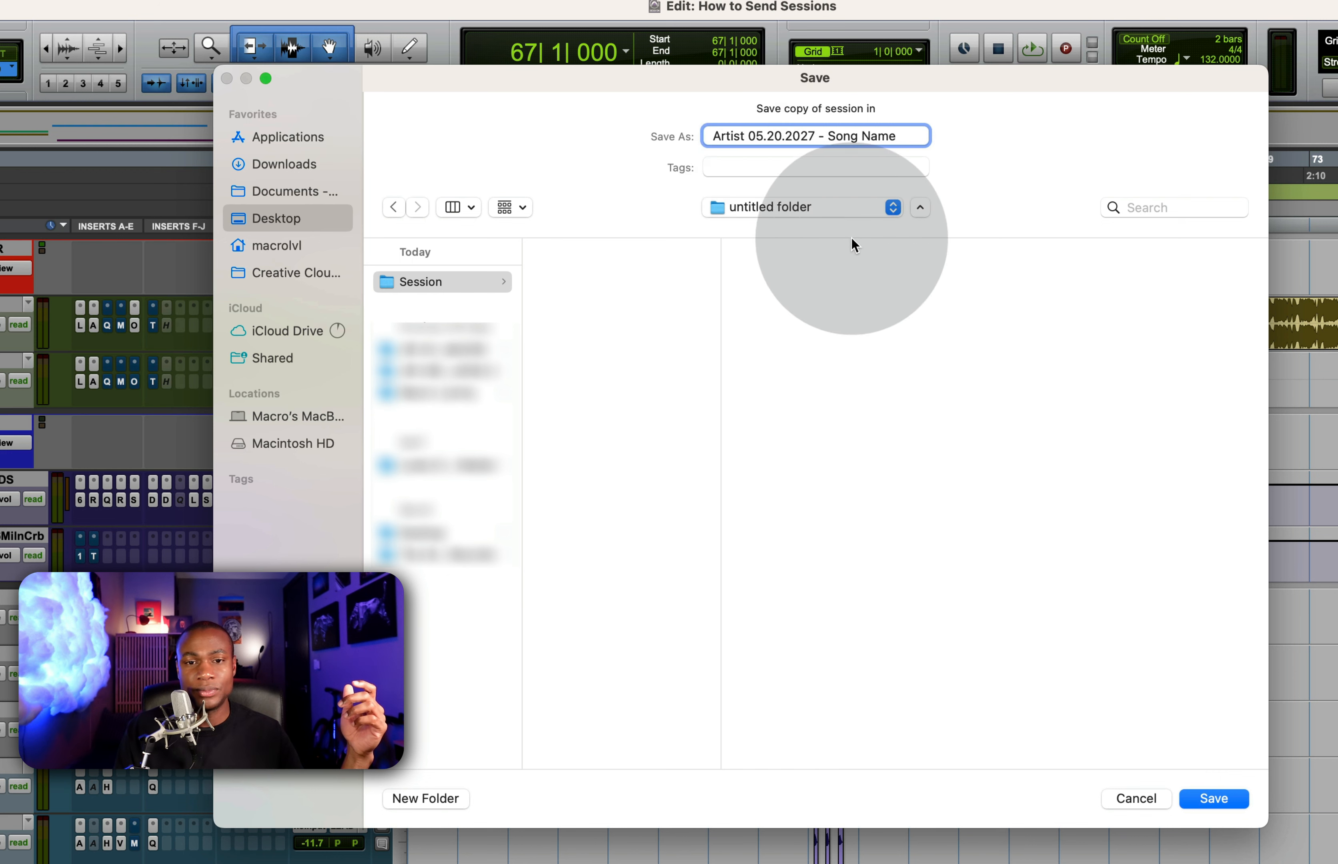
left_click_drag(746, 136, 956, 150)
left_click(829, 136)
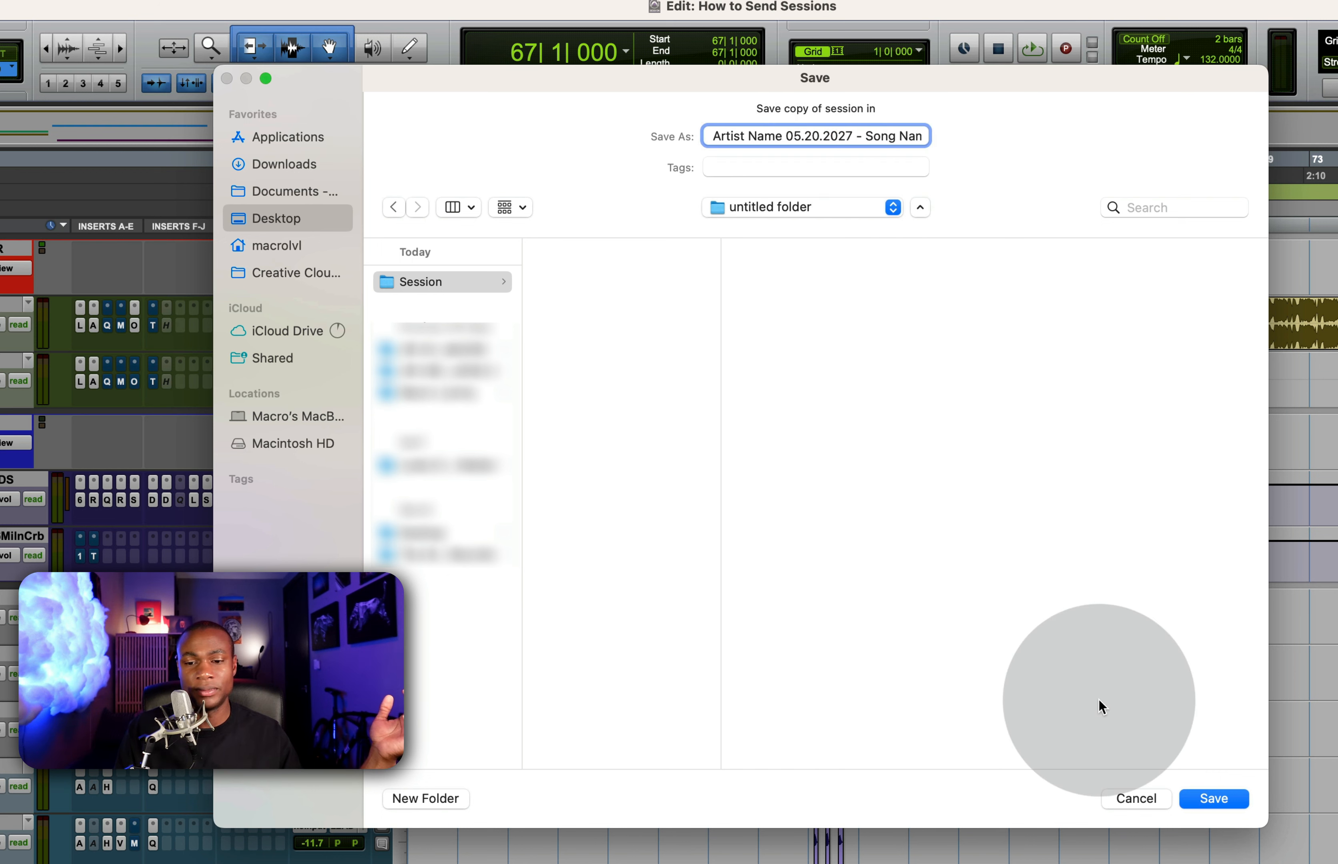
left_click(1228, 799)
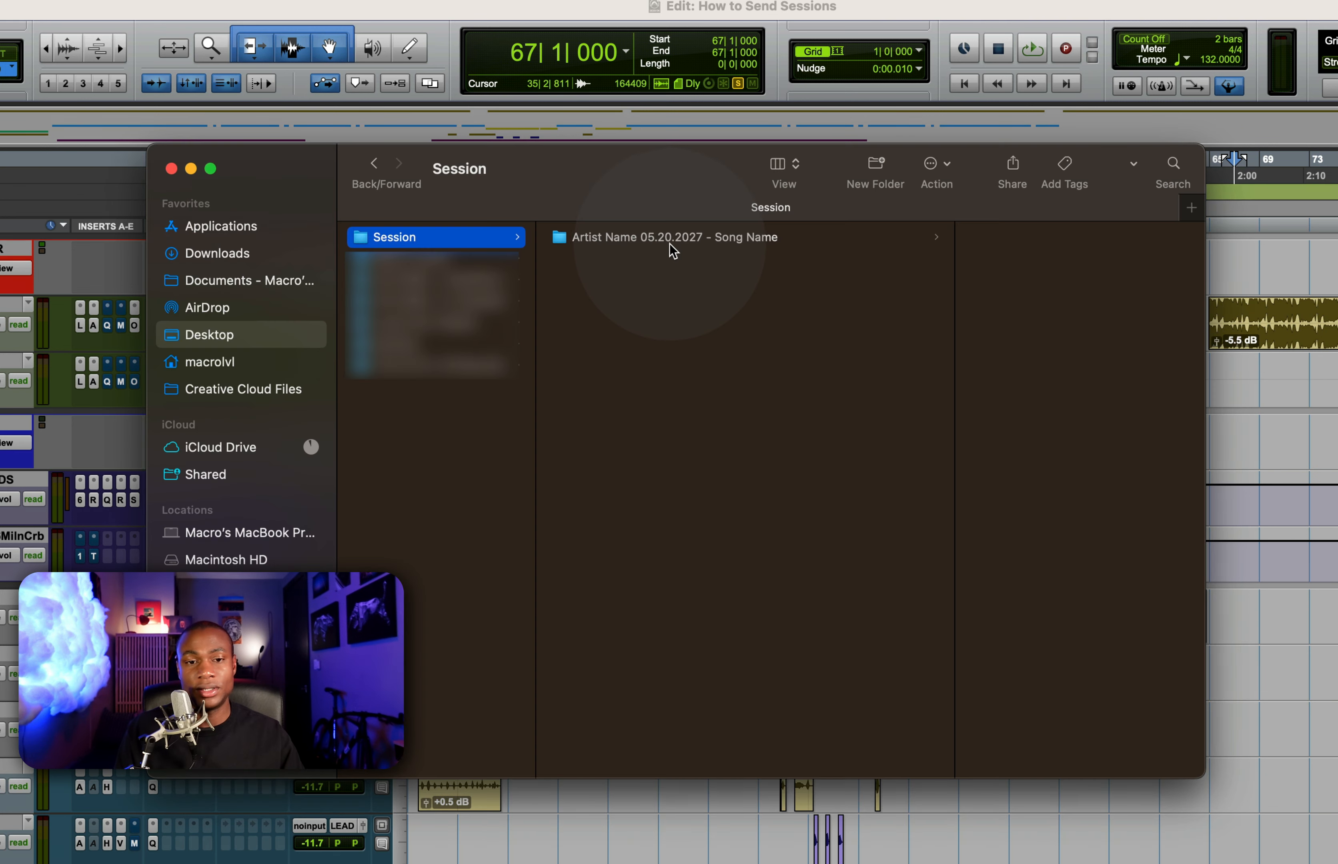
Inspect the saved copy's folder in Finder, viewing its session file and the contents of Audio Files.
left_click(669, 248)
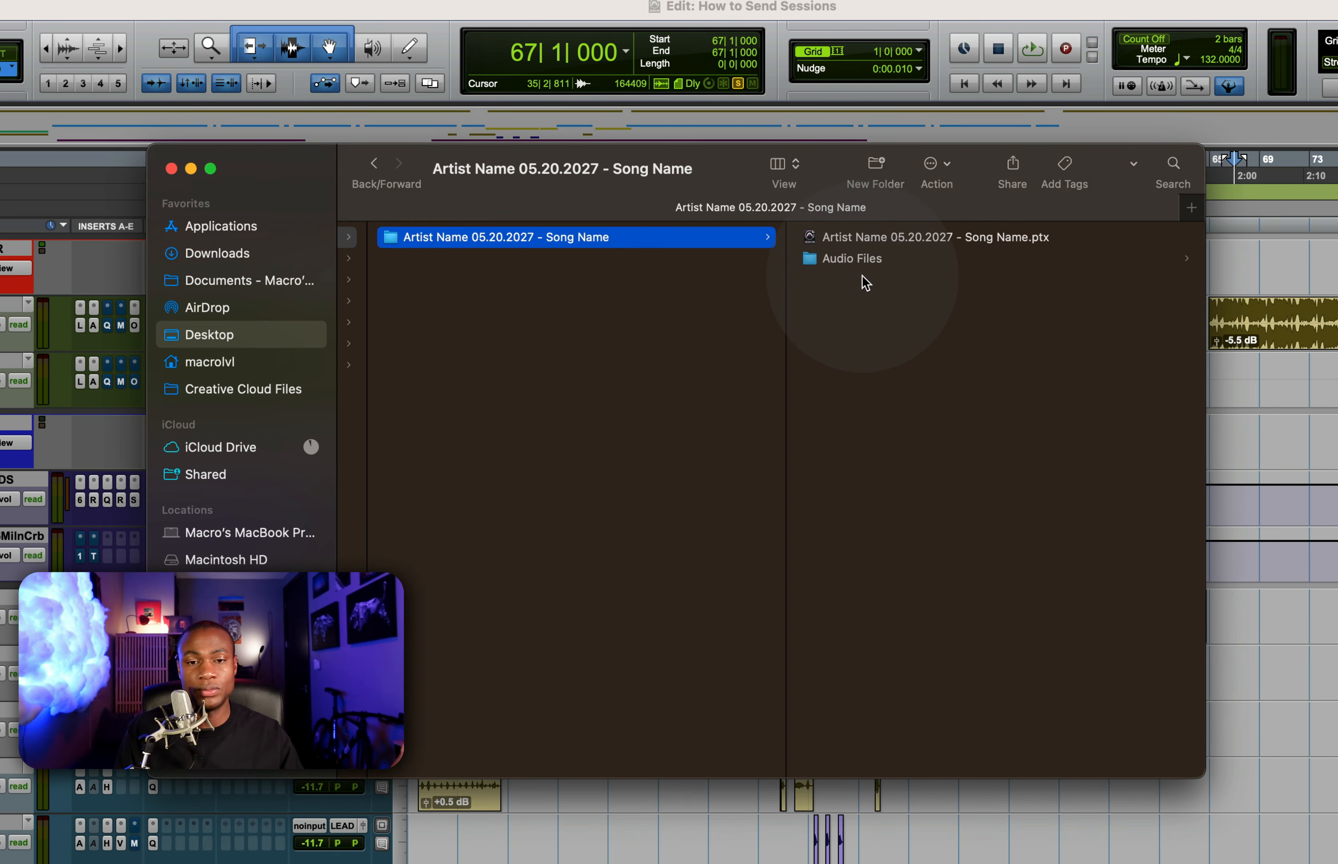
left_click(832, 239)
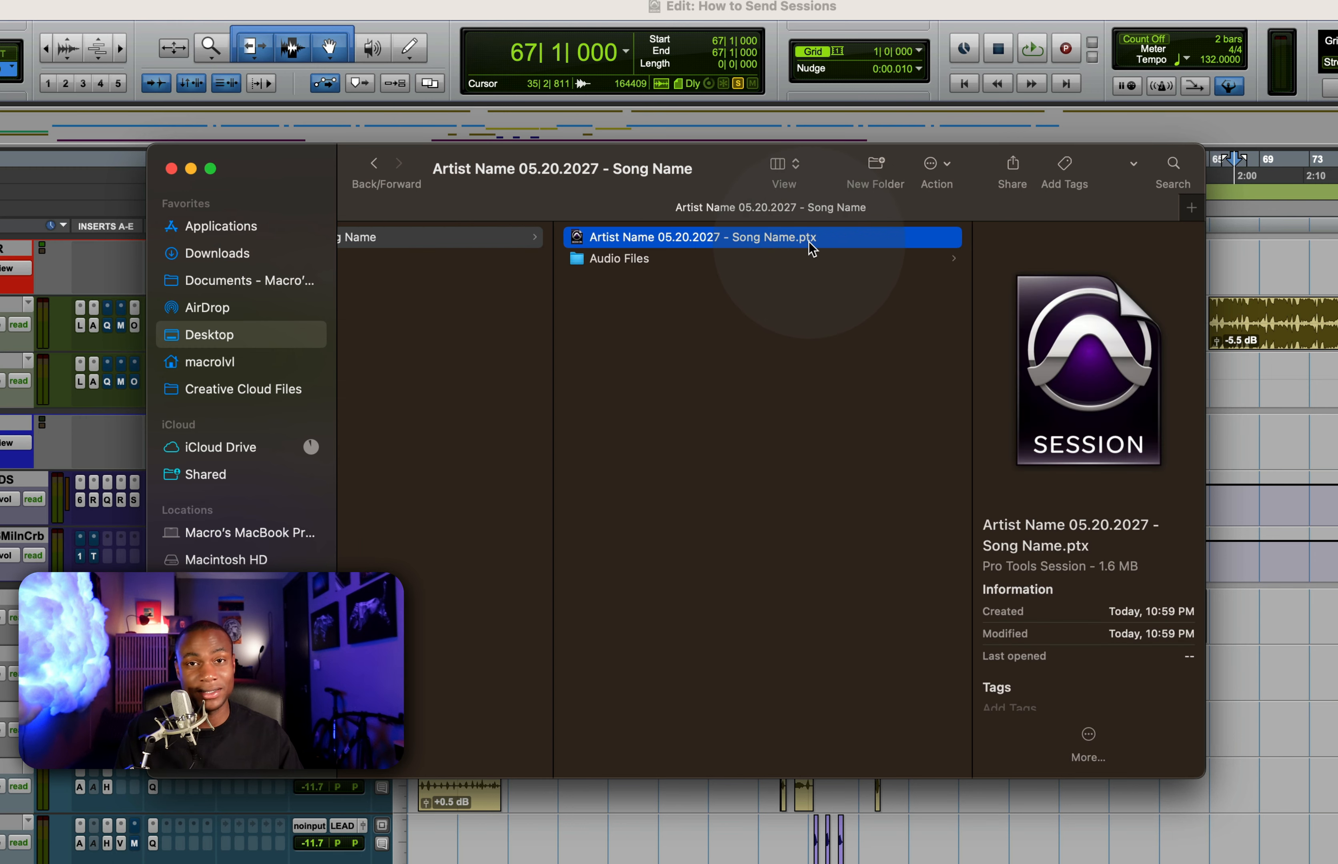
left_click(715, 259)
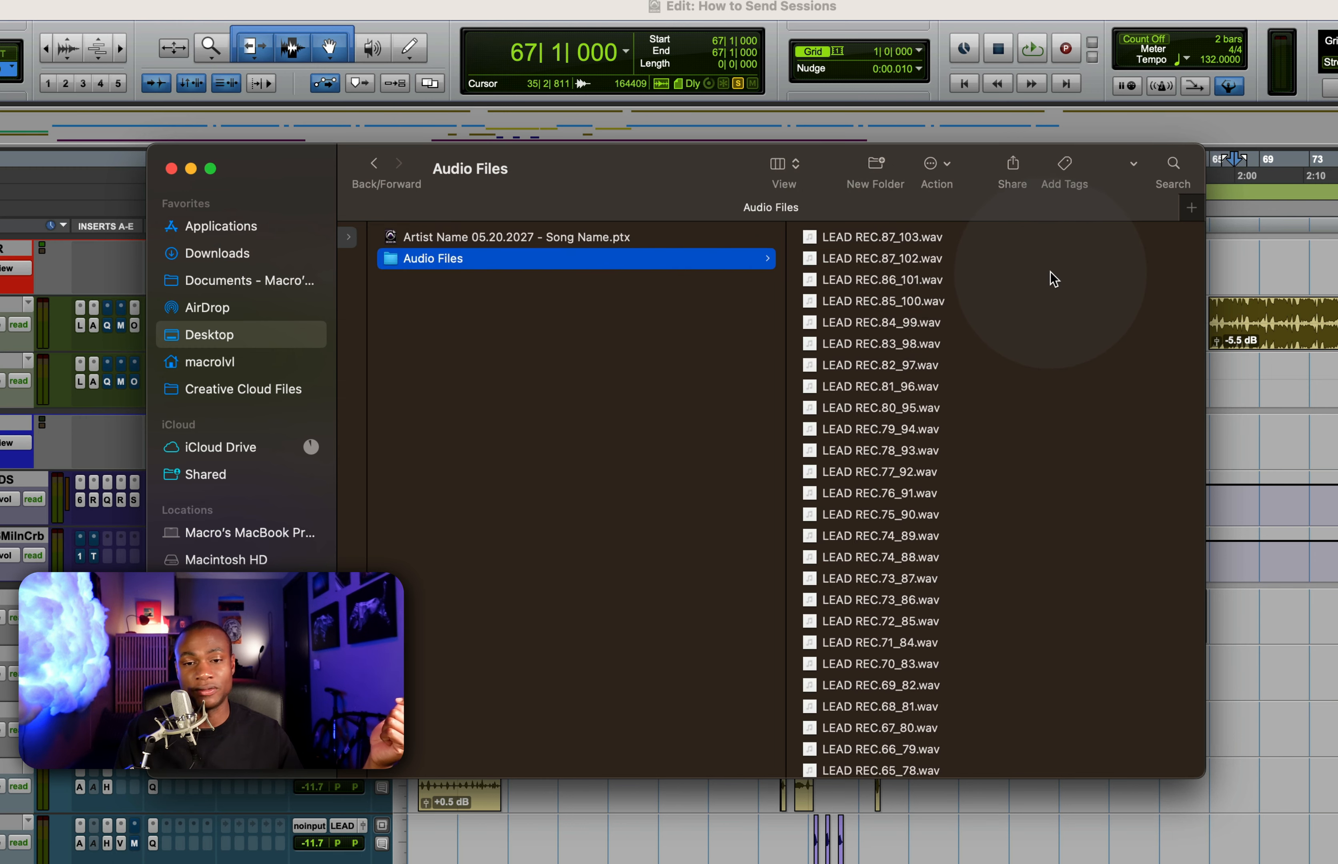
Copy the Bounced Files folder from the original session folder into the Artist Name 05.20.2027 - Song Name folder.
left_click(724, 20)
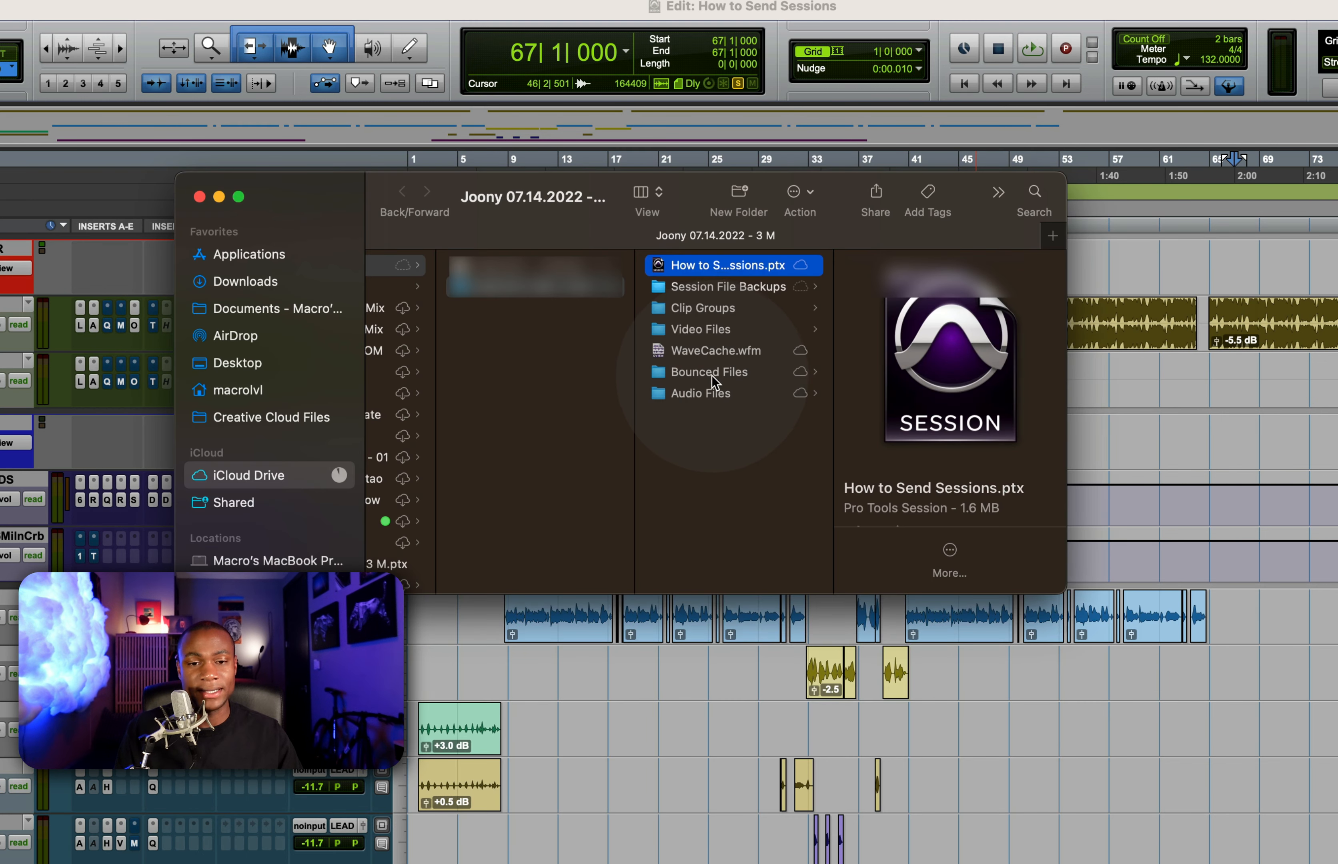
left_click(710, 373)
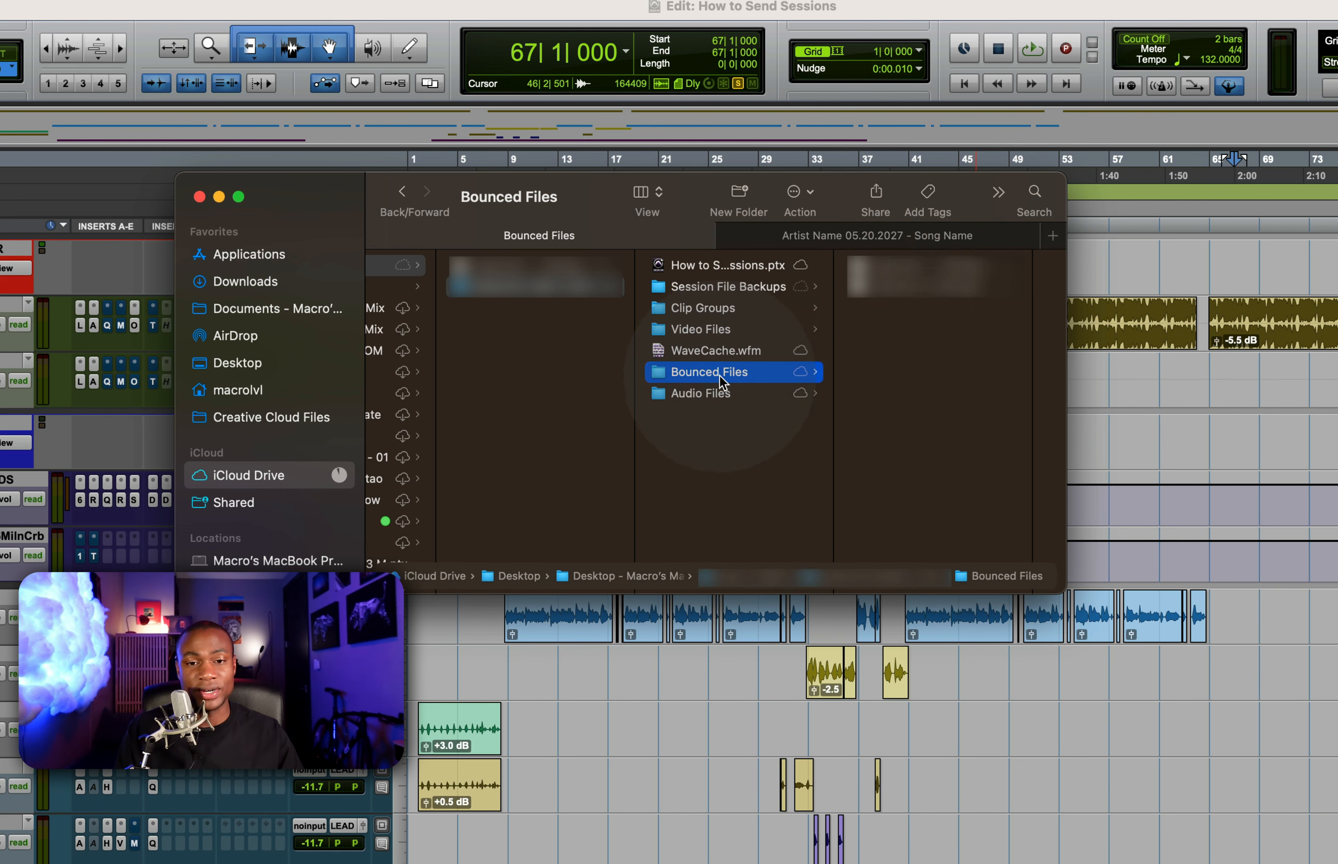
left_click_drag(715, 373, 844, 237)
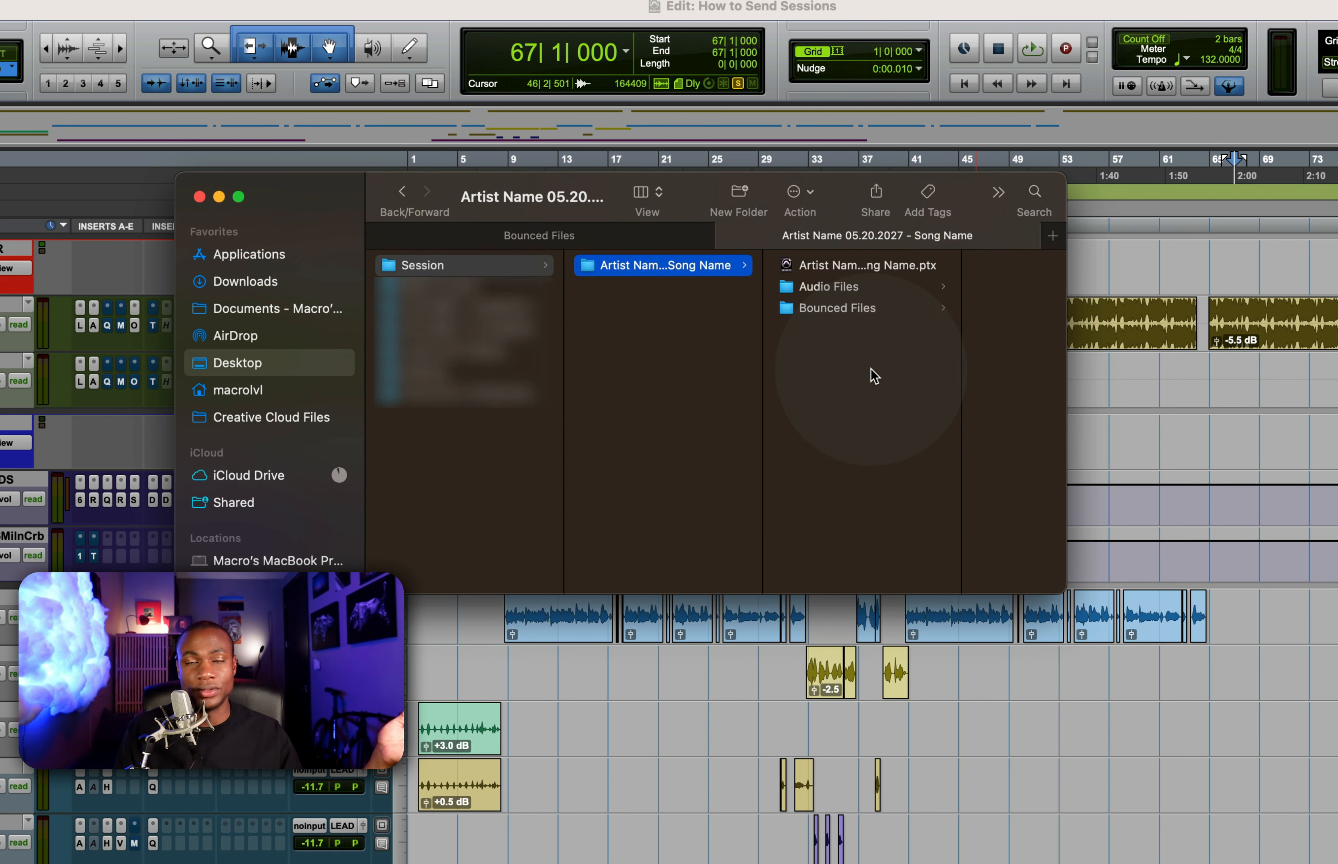
Examine the bounces inside the copied Bounced Files folder, widening the column to read their names.
left_click(842, 312)
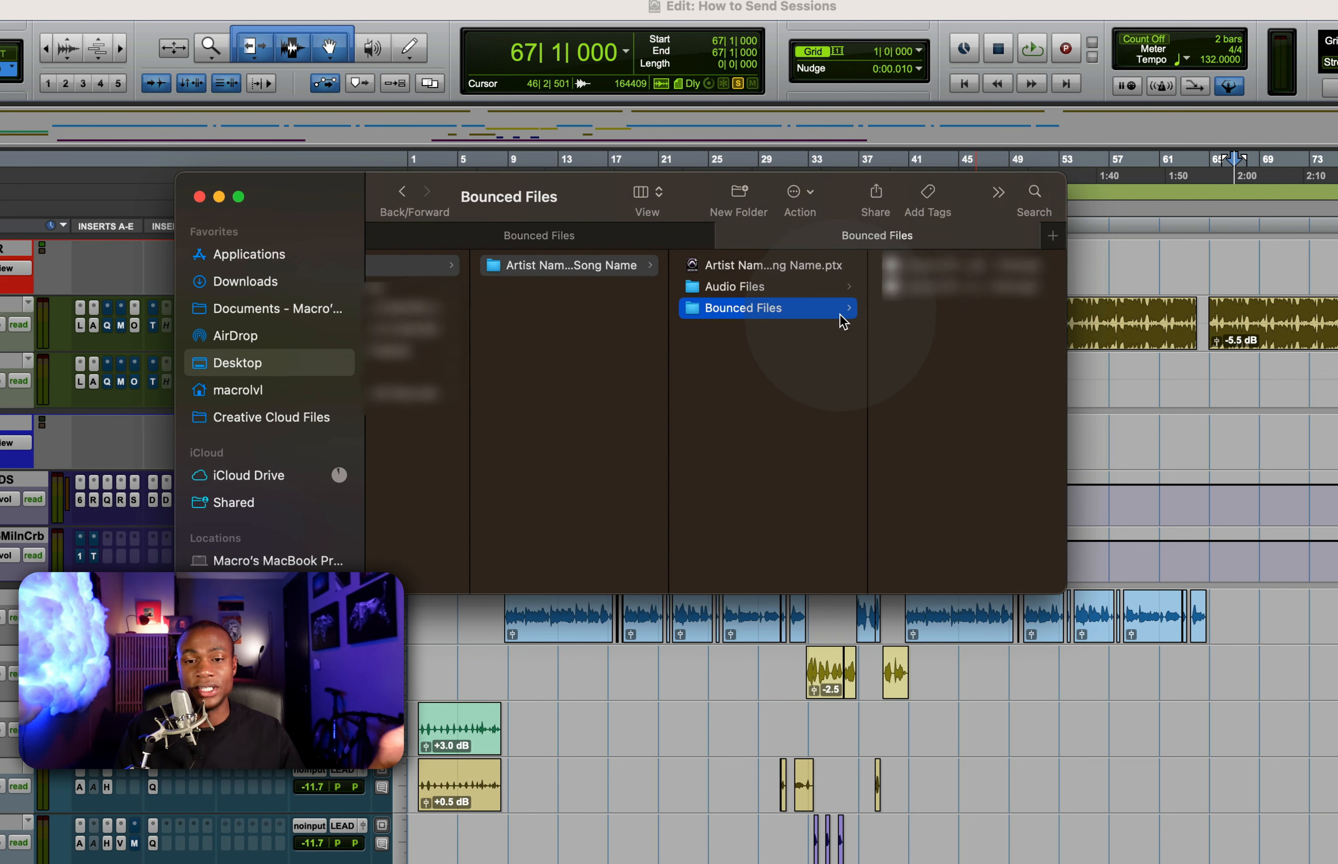
left_click_drag(944, 340, 974, 197)
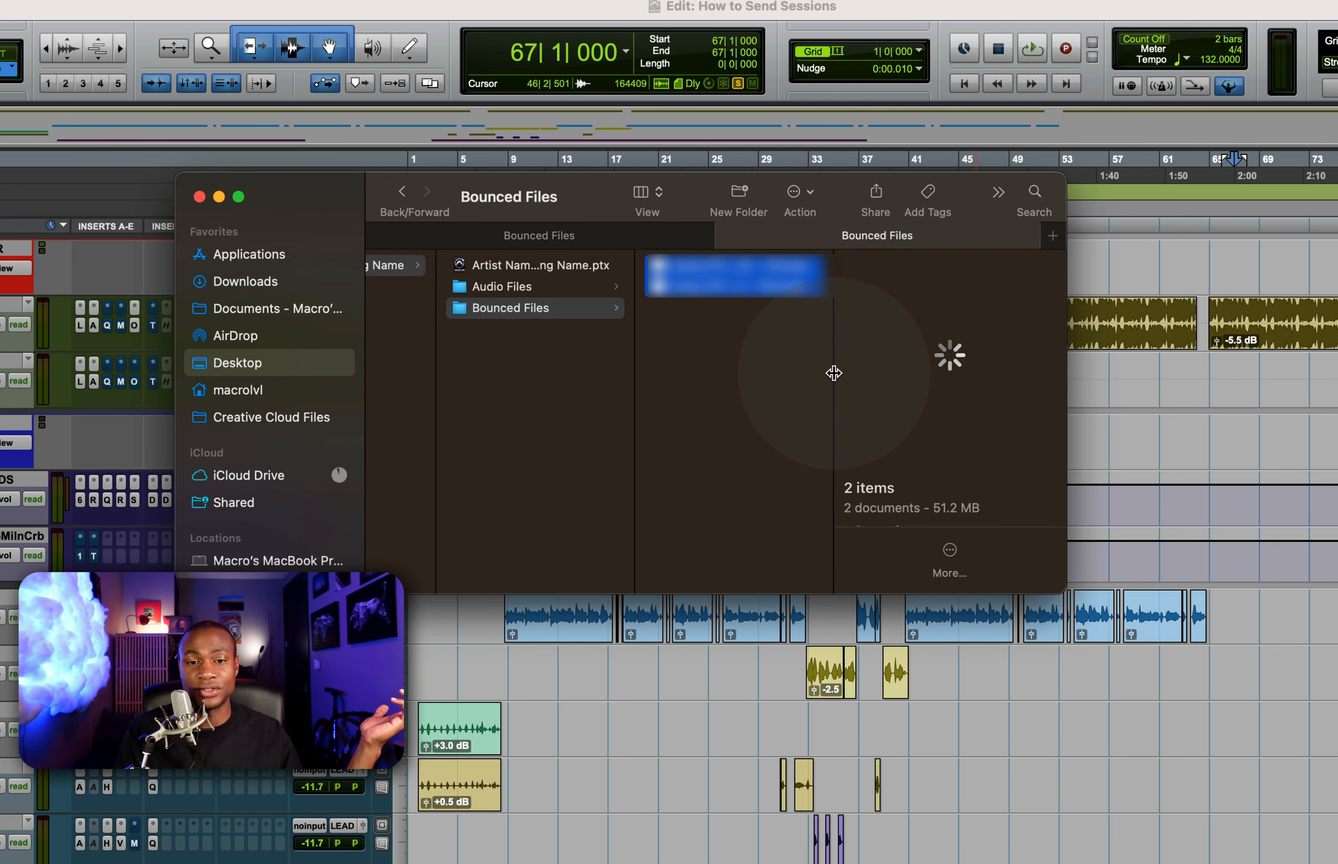
left_click_drag(834, 374, 1092, 377)
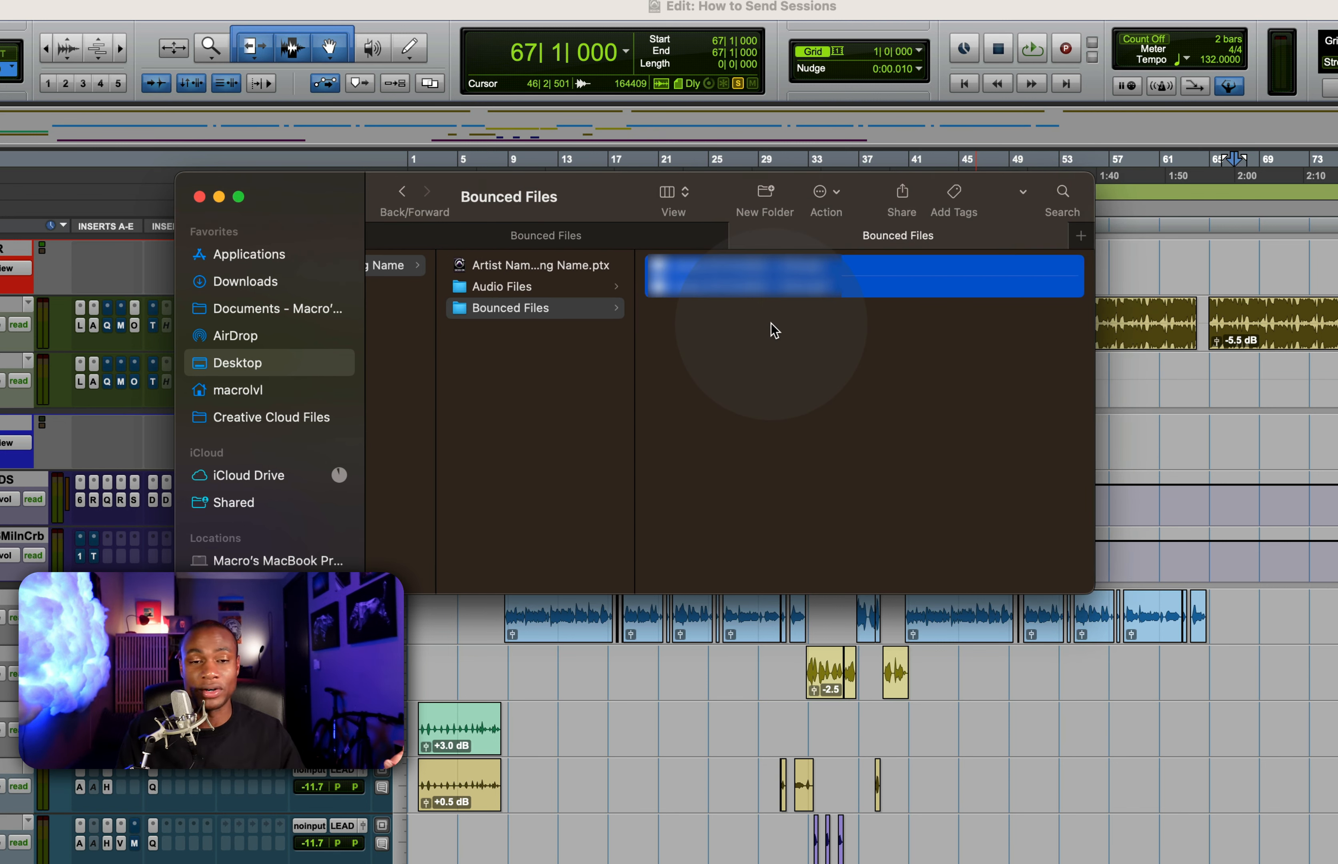
left_click(768, 333)
left_click_drag(750, 364, 751, 210)
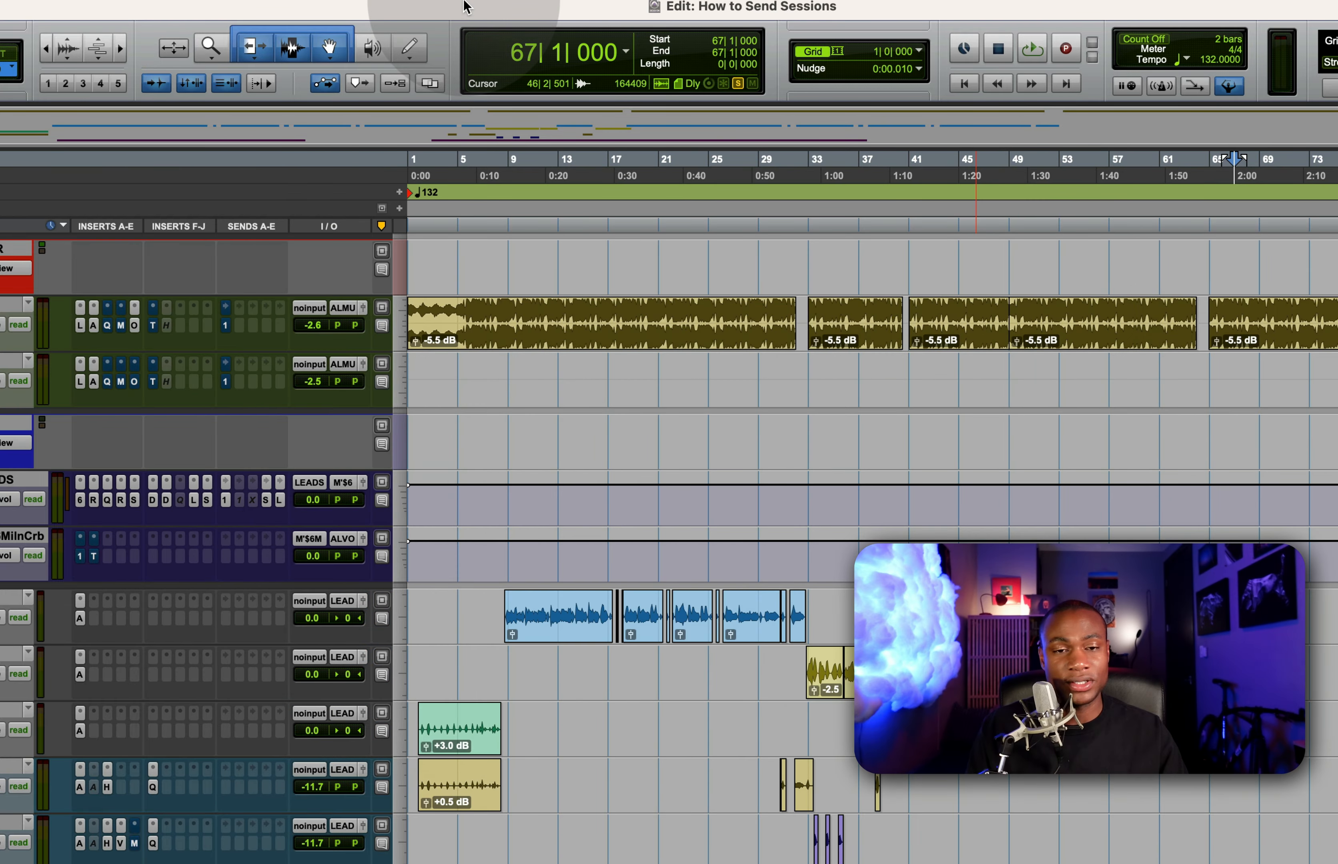
Close the current session and open Artist Name 05.20.2027 - Song Name.ptx from the copied folder, dismissing the missing plug-ins notice.
key("super+shift+w")
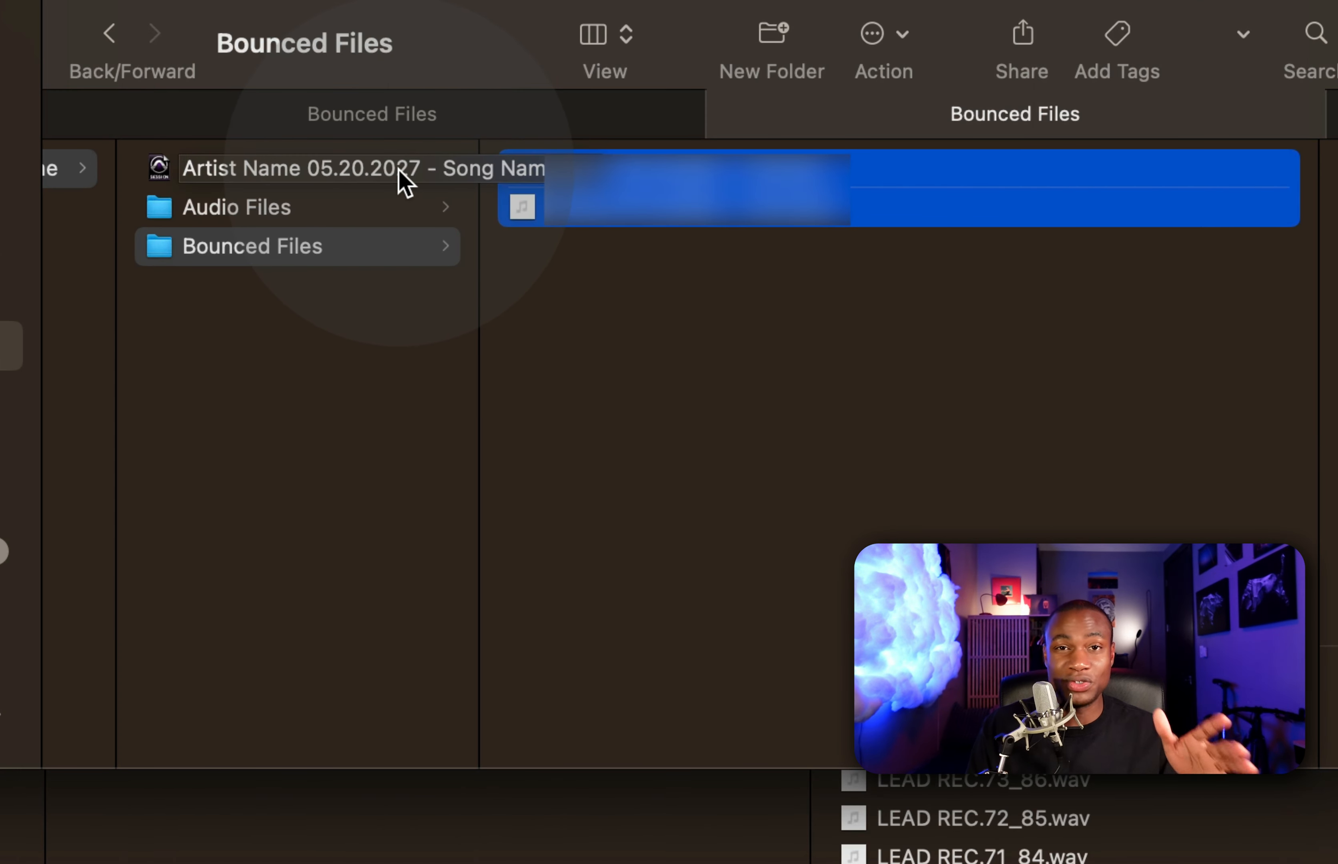
left_click(397, 168)
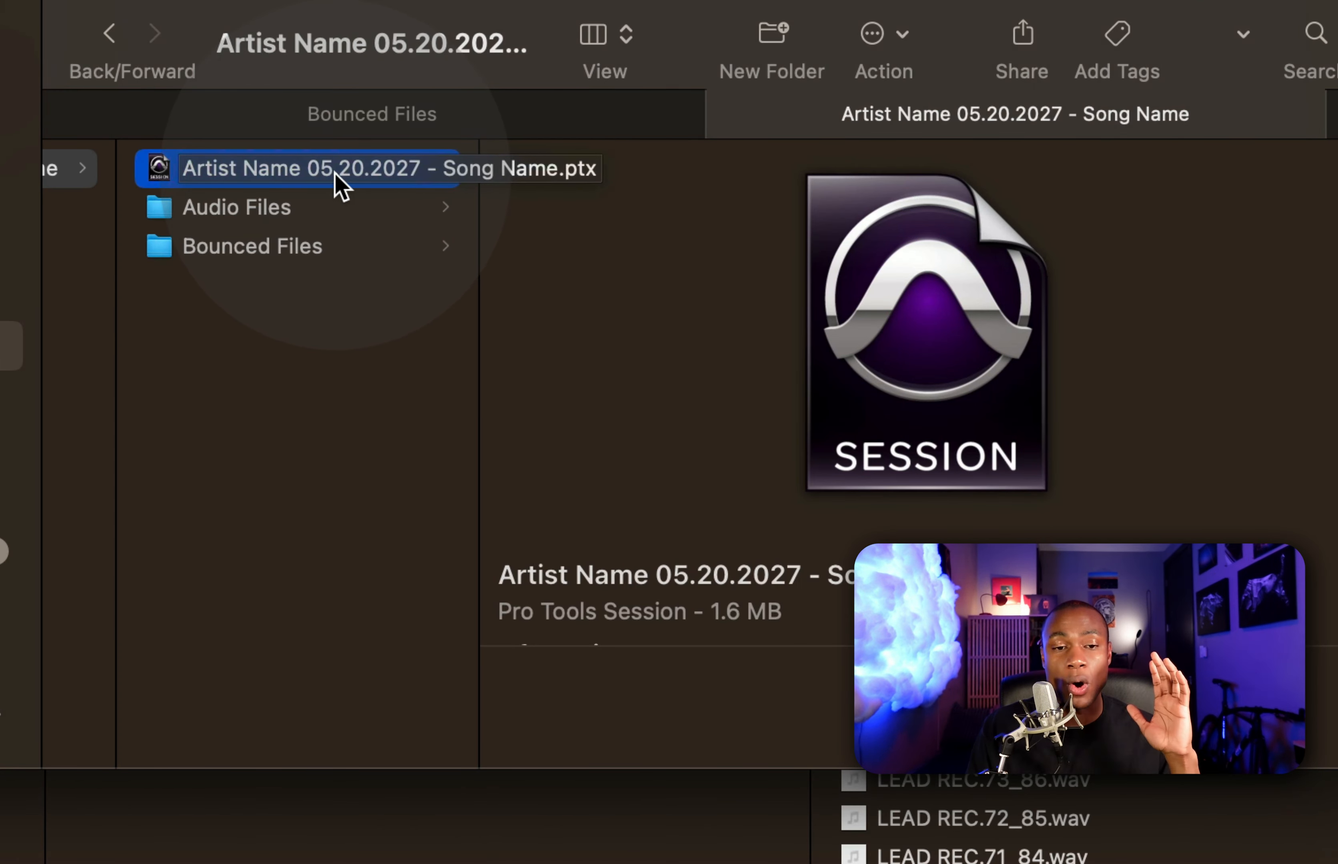
double_click(335, 174)
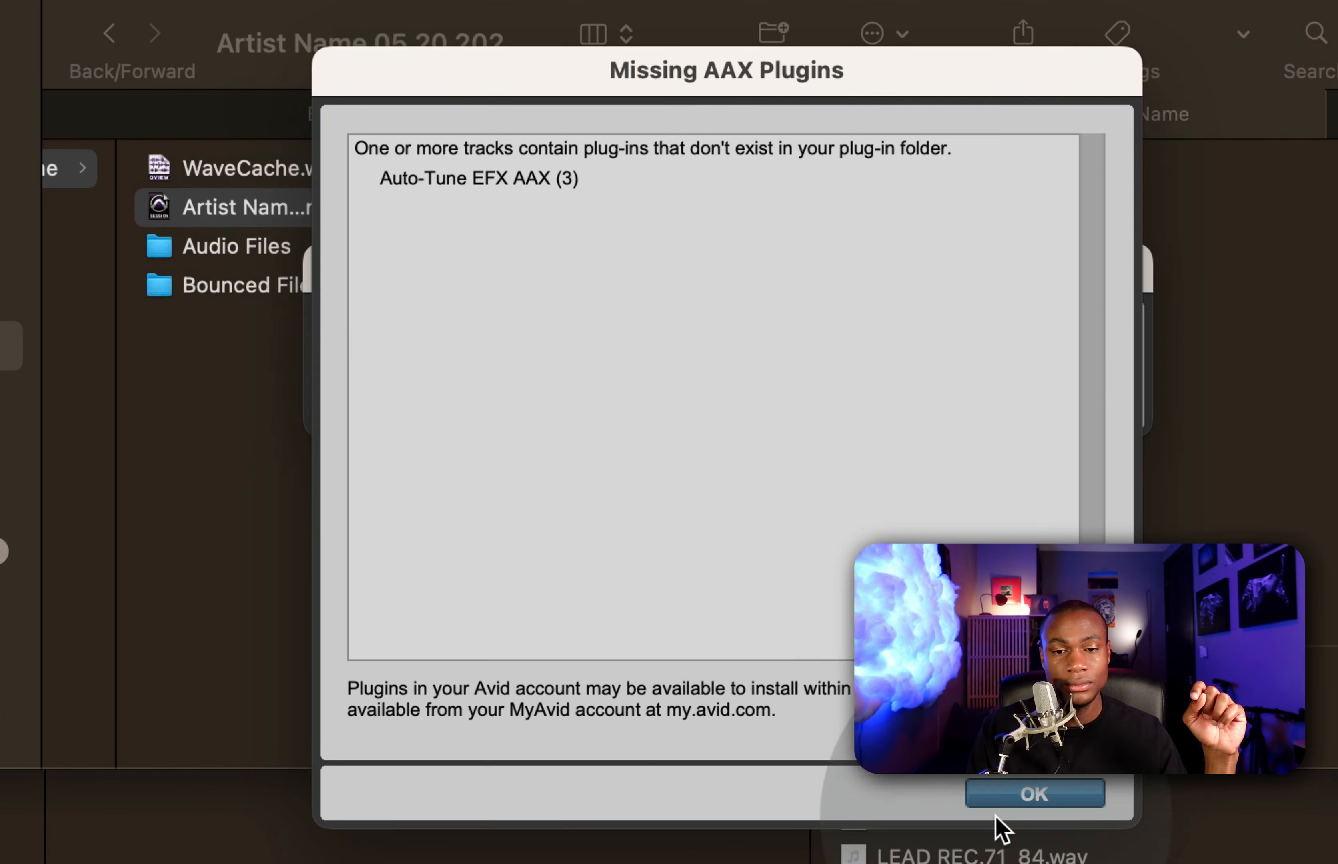
left_click(1033, 794)
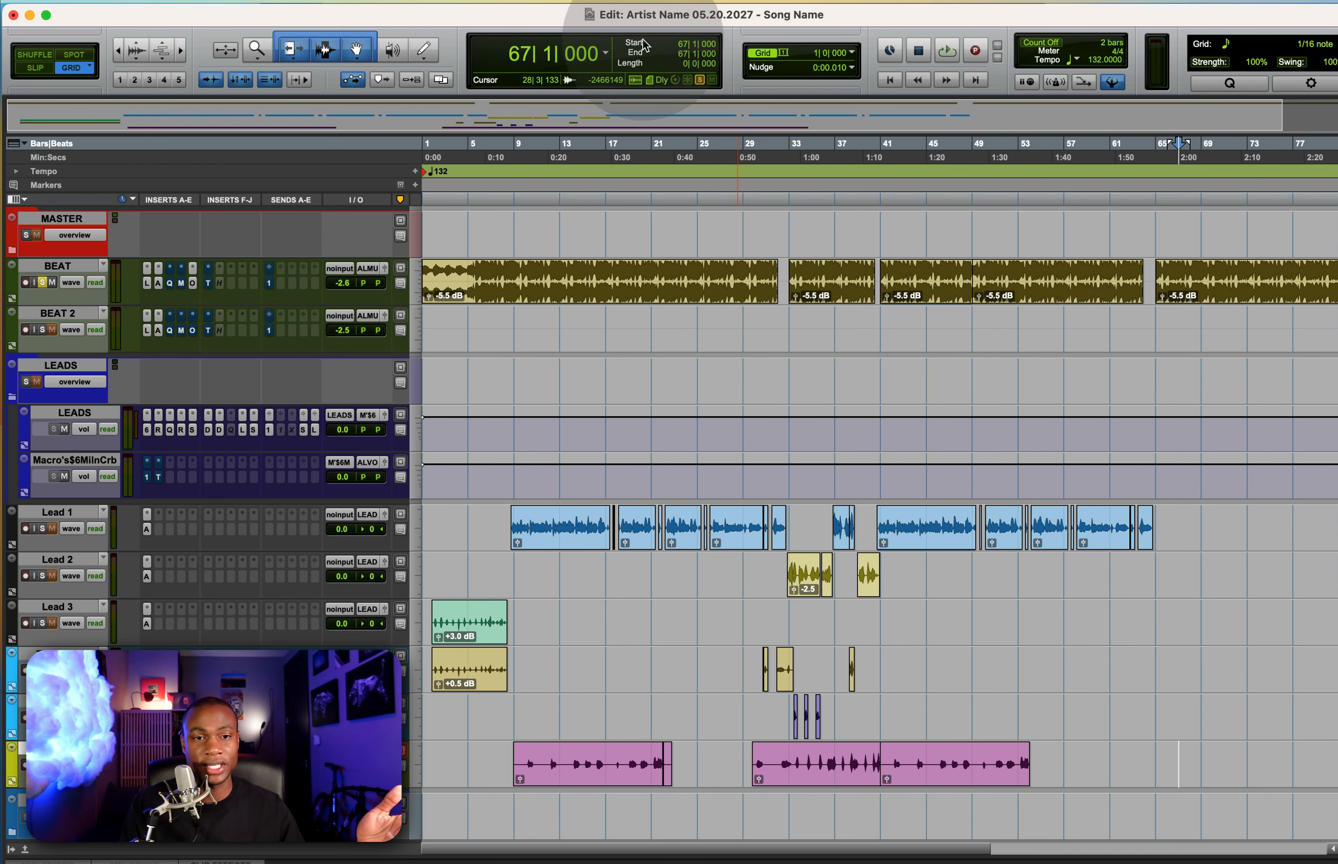
Play the copied session from the beginning to check it, and close the session.
key("Return")
key("space")
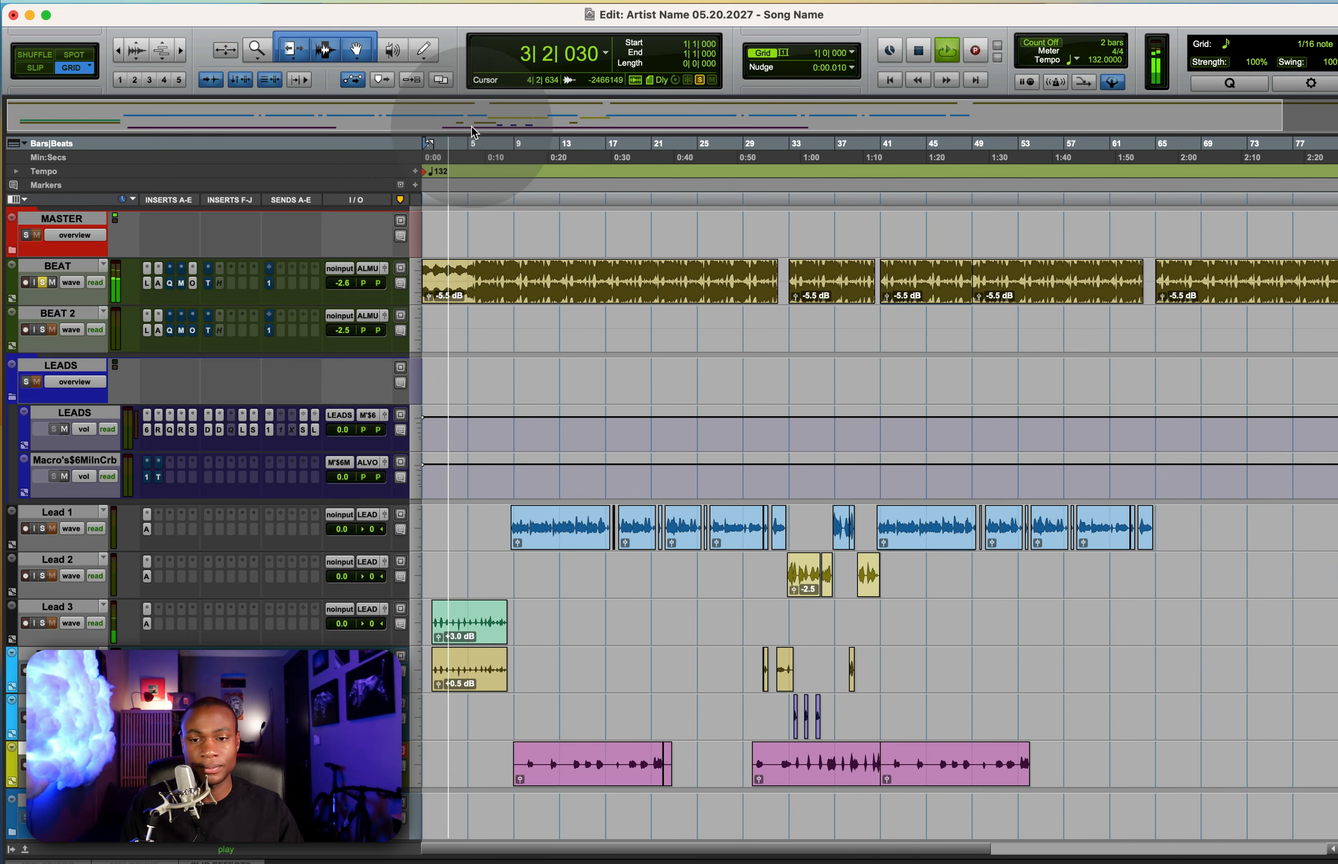
key("super+shift+w")
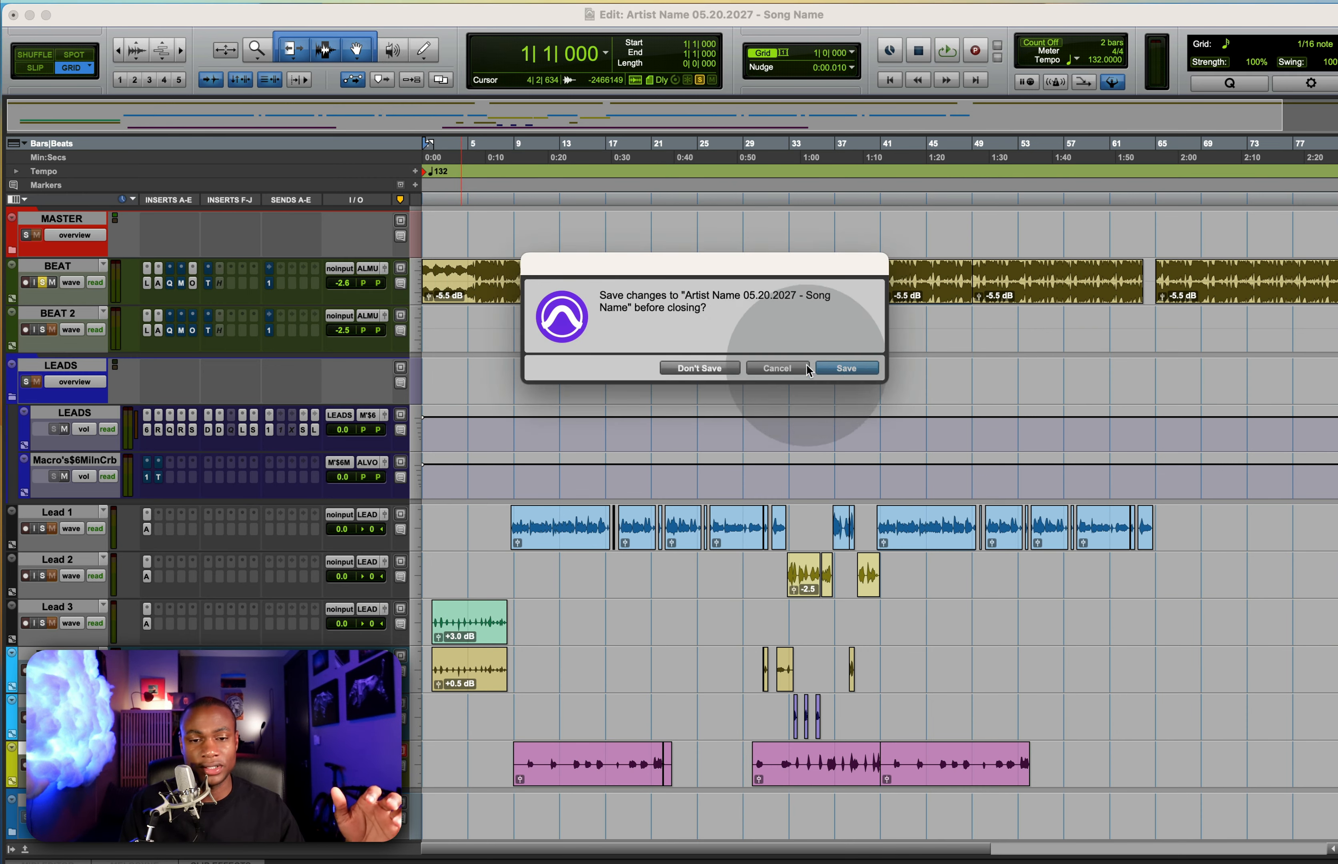
Compress the Artist Name 05.20.2027 - Song Name folder into a zip archive in Finder.
right_click(418, 188)
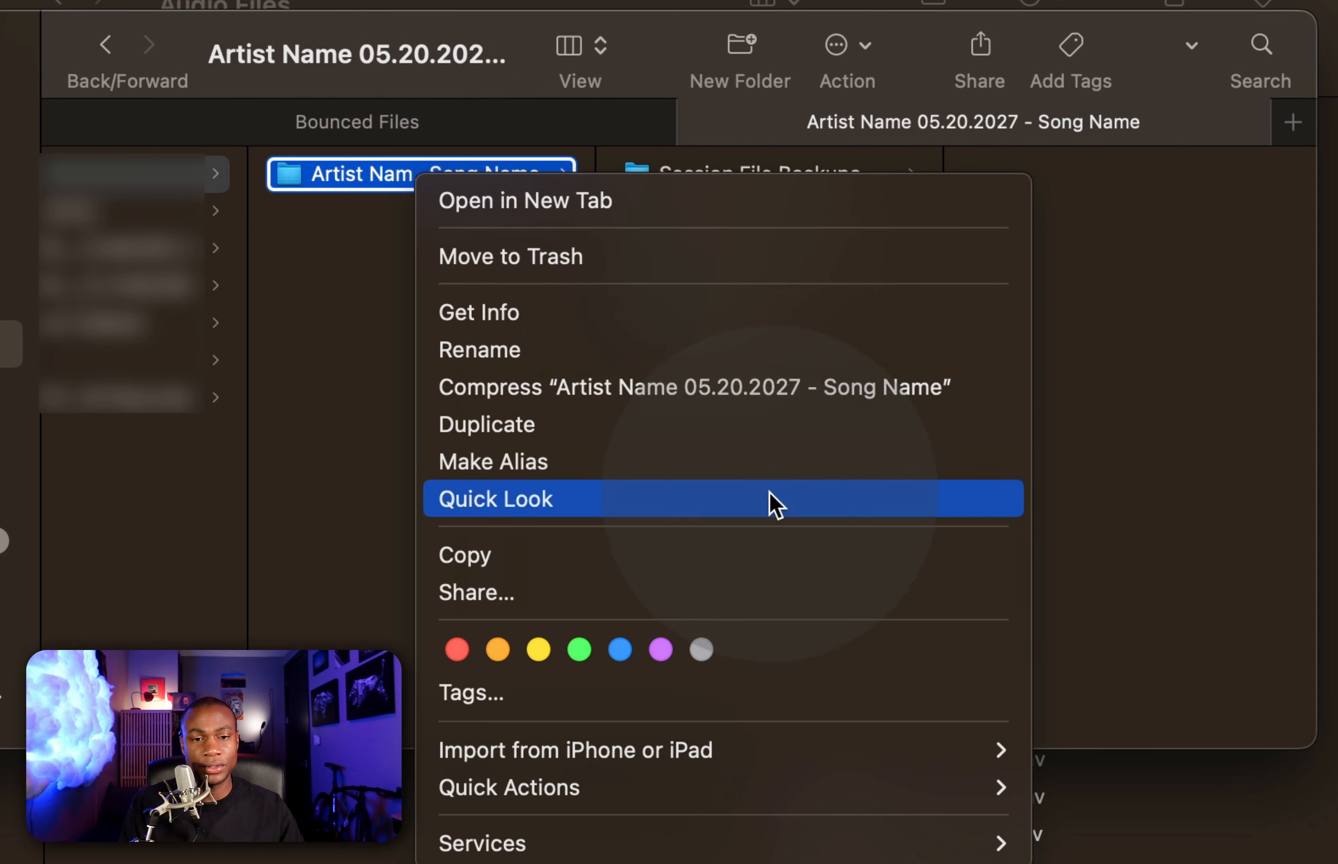
left_click(681, 405)
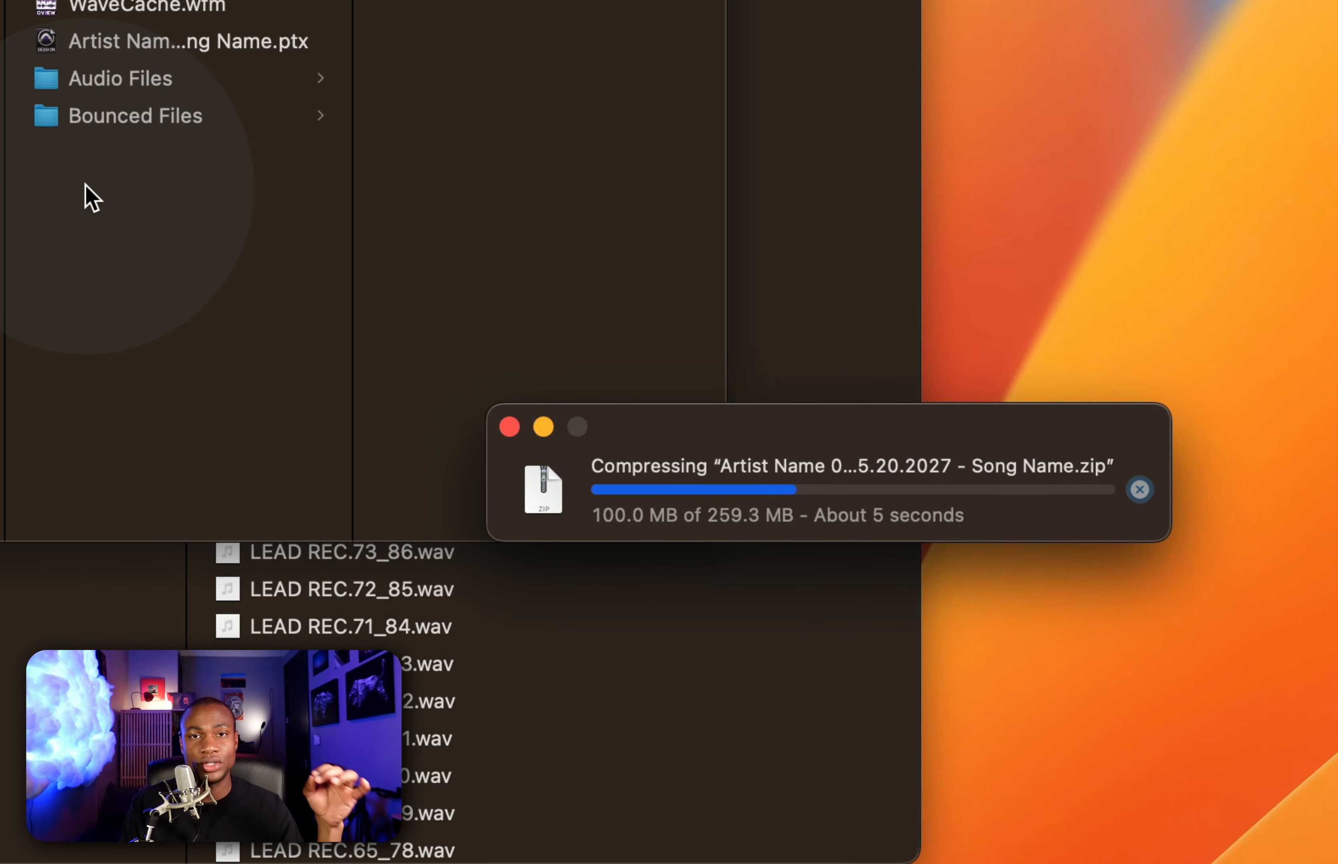